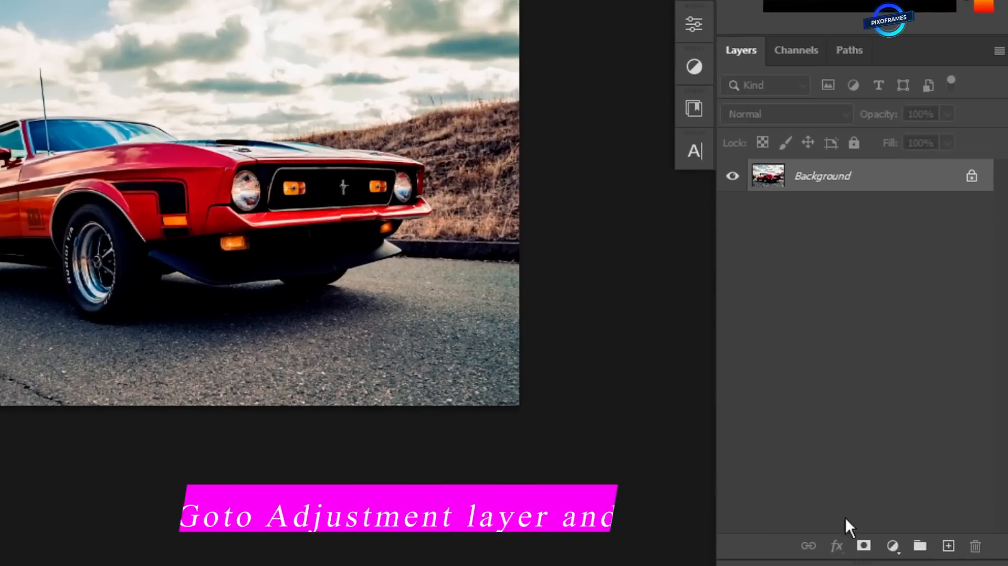
Add a Color Lookup adjustment layer above the car photo using the Moonlight.3DL 3DLUT file.
left_click(919, 550)
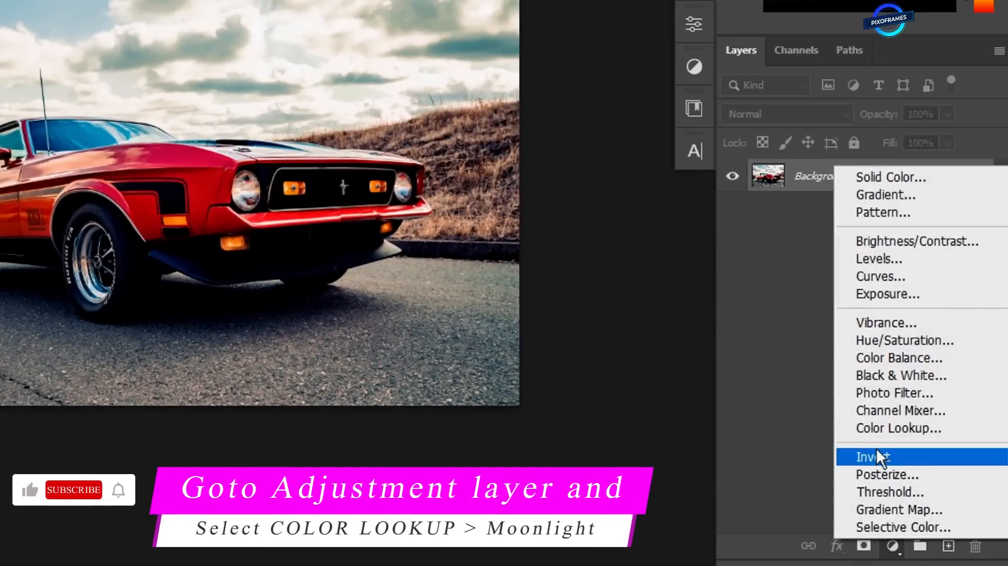
left_click(878, 428)
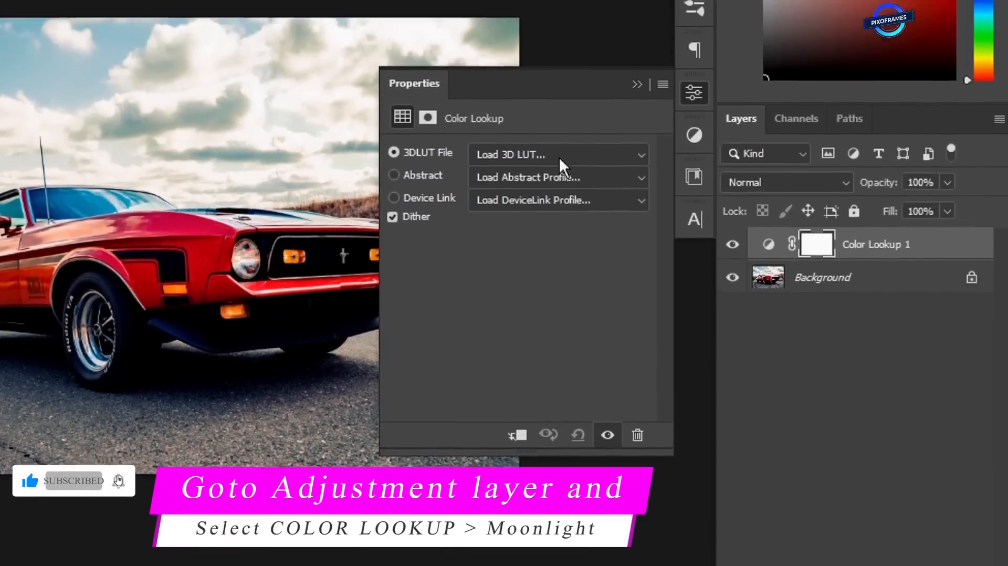
left_click(558, 157)
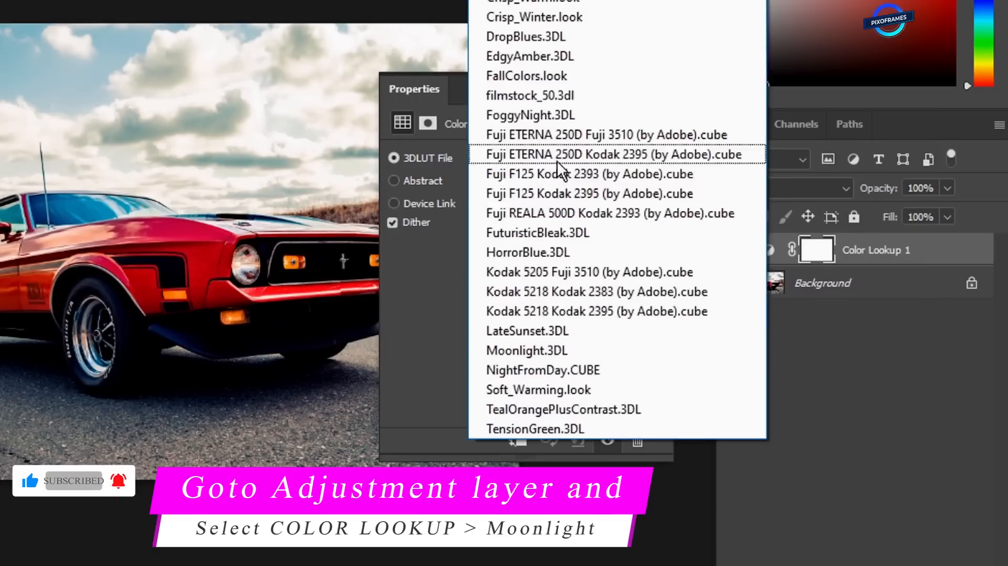
left_click(531, 351)
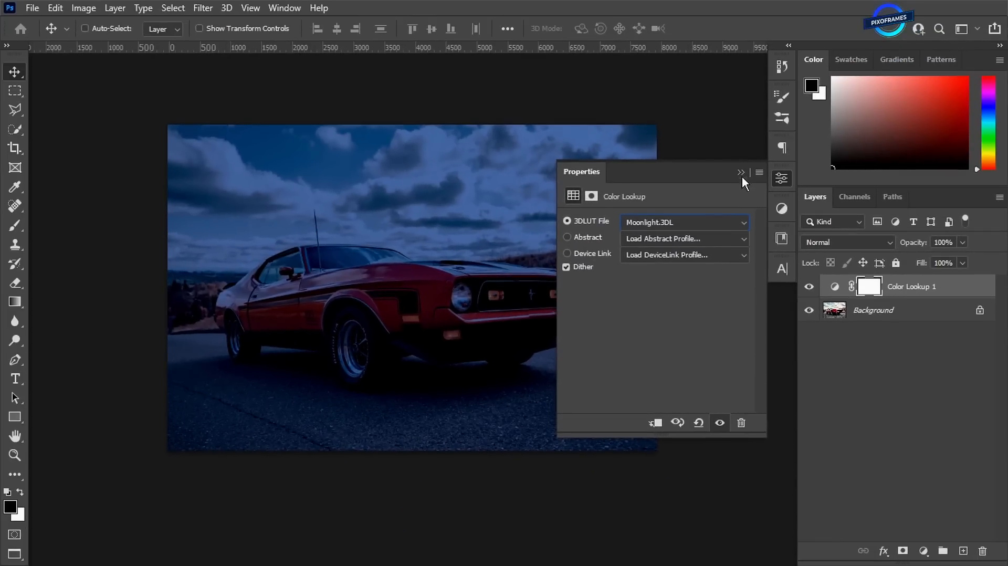
left_click(741, 173)
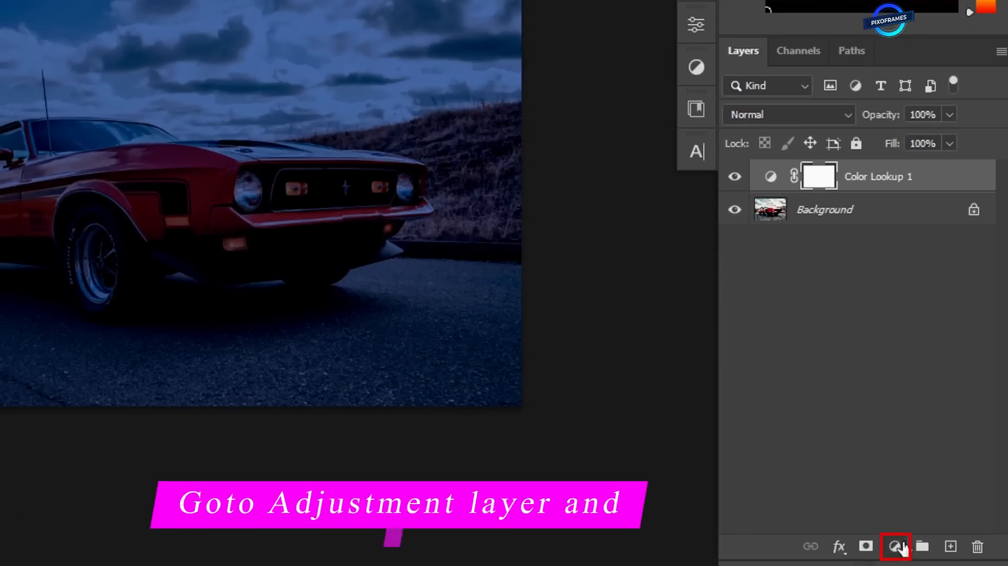
Add a second Color Lookup adjustment layer using NightFromDay.CUBE and reduce its opacity to 62%.
left_click(924, 551)
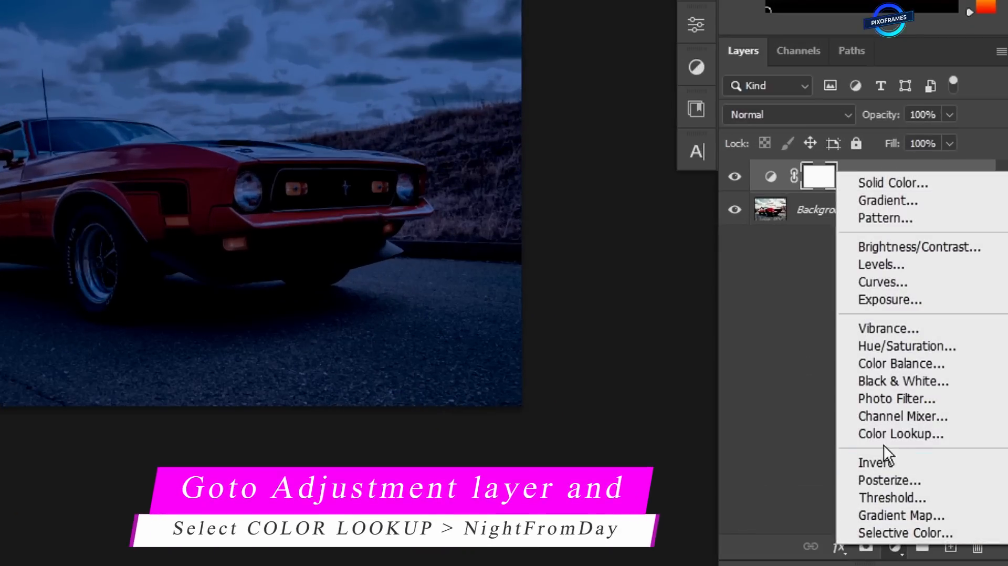
left_click(884, 434)
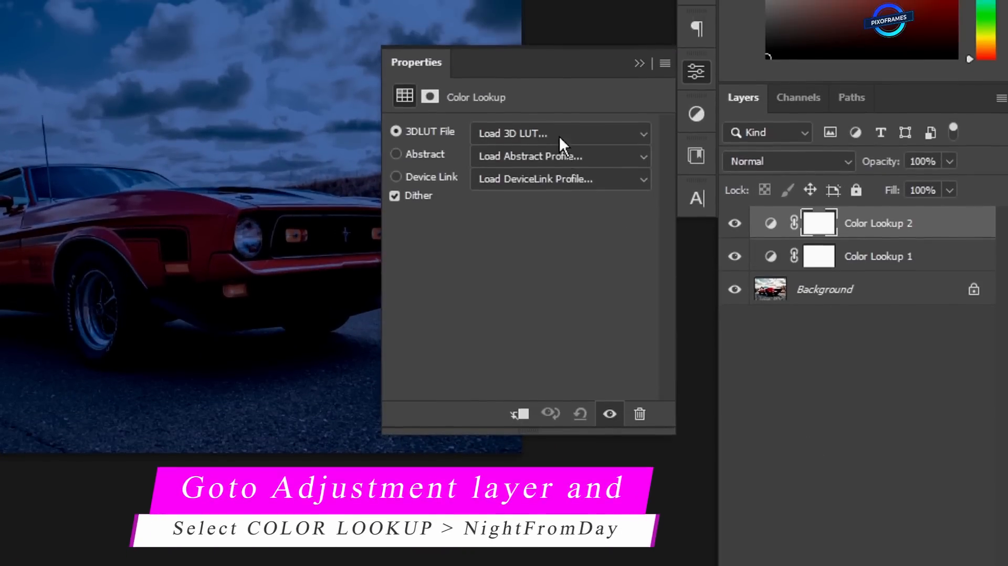
left_click(559, 136)
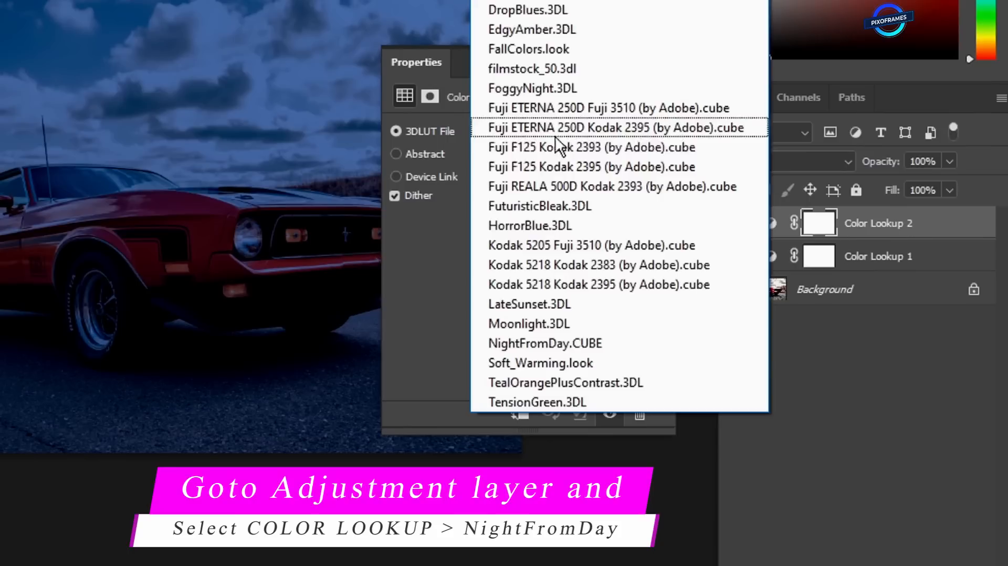
left_click(522, 343)
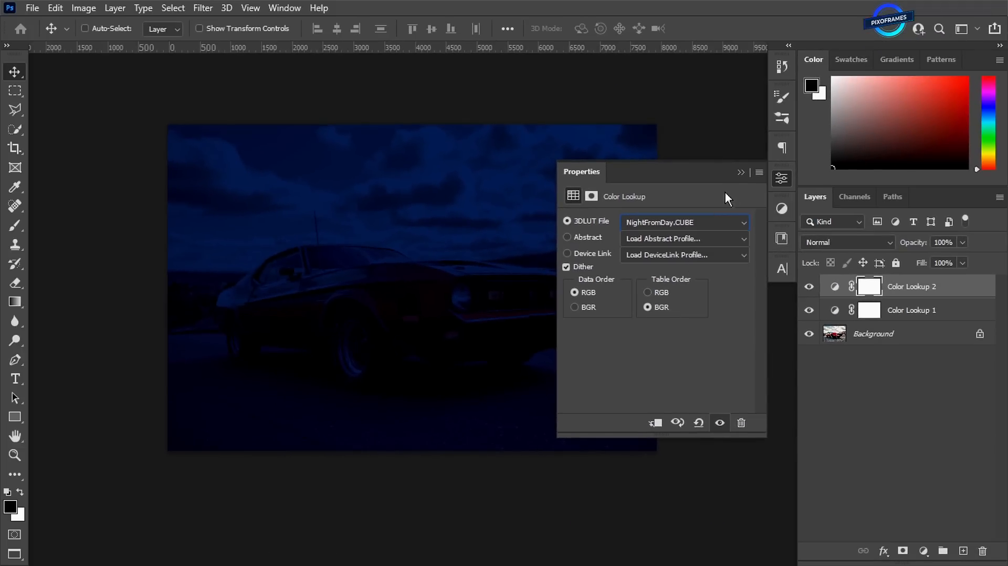
left_click(740, 172)
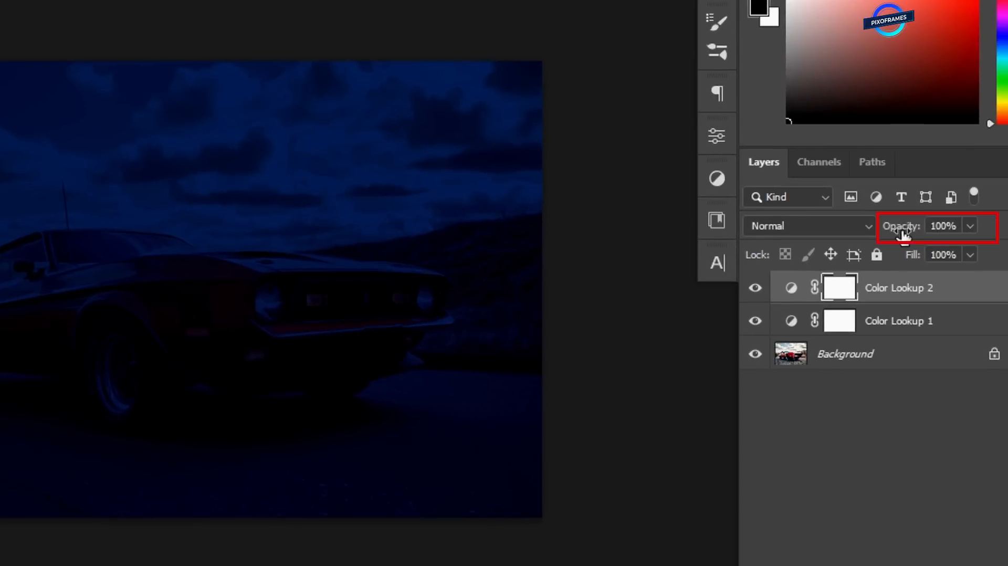
left_click_drag(914, 248, 860, 232)
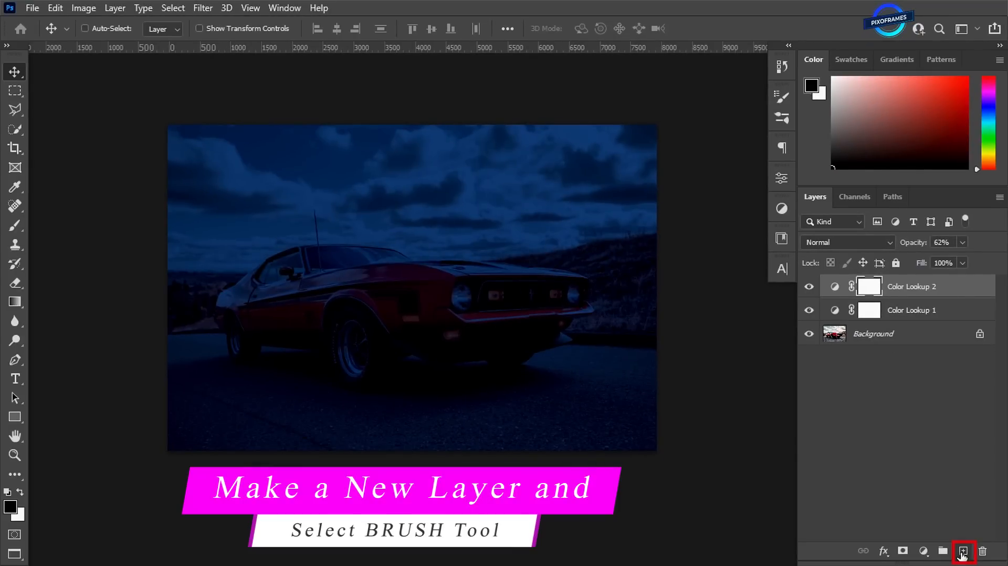
Create a new layer for the headlight glow and set the Brush tool's tip roundness to 57%.
left_click(962, 551)
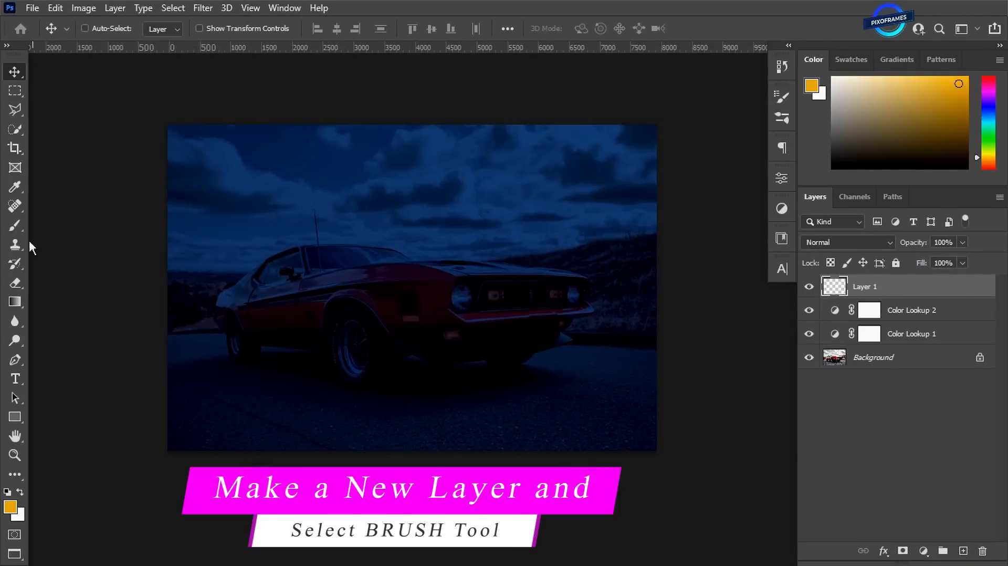
left_click(14, 225)
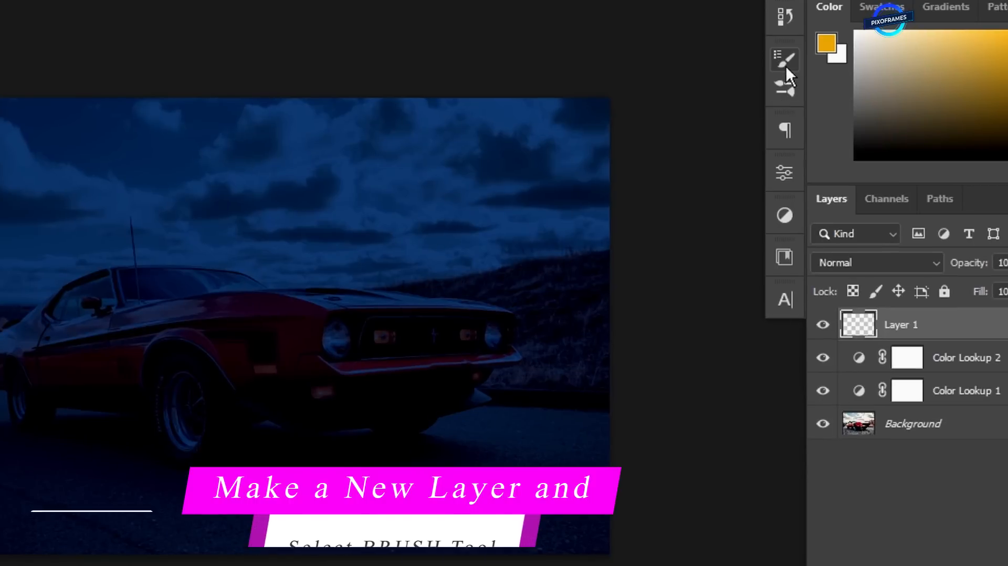
left_click(783, 99)
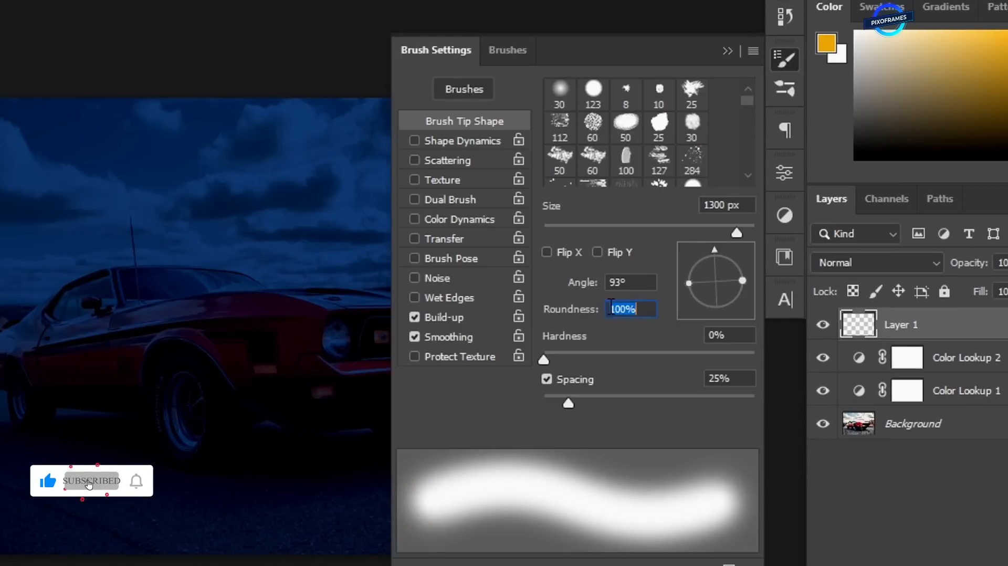
left_click_drag(596, 317, 556, 314)
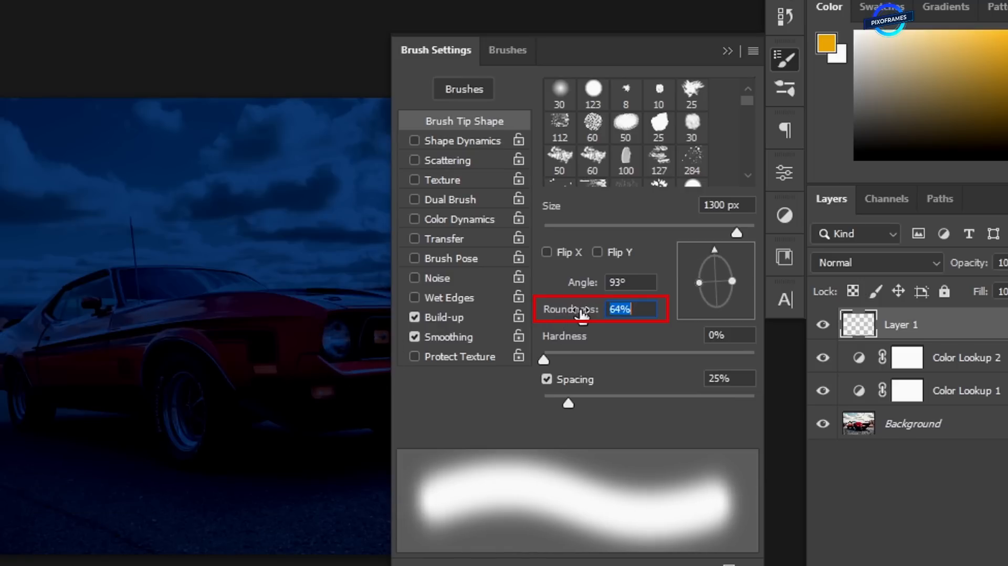
left_click_drag(581, 314, 575, 314)
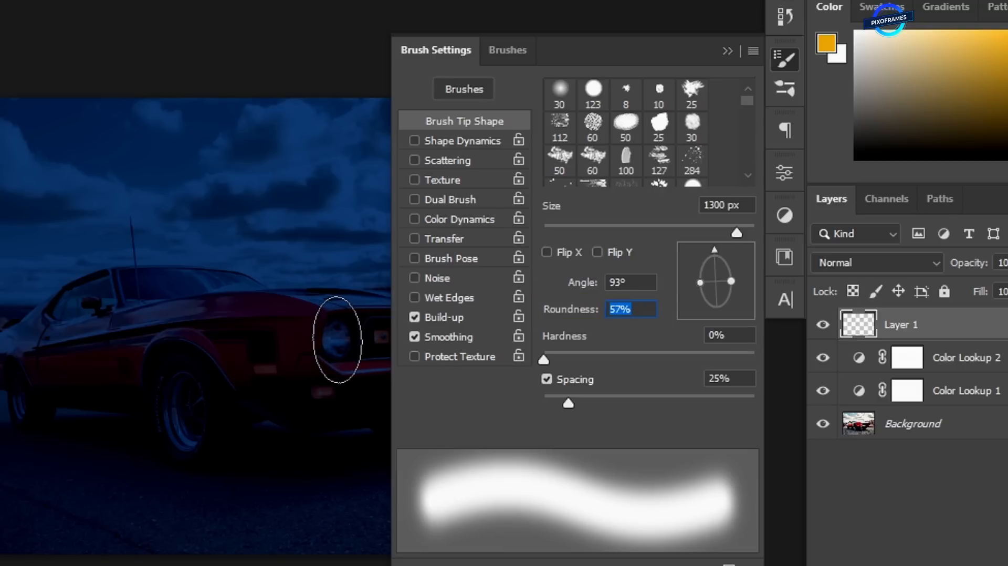
left_click(728, 51)
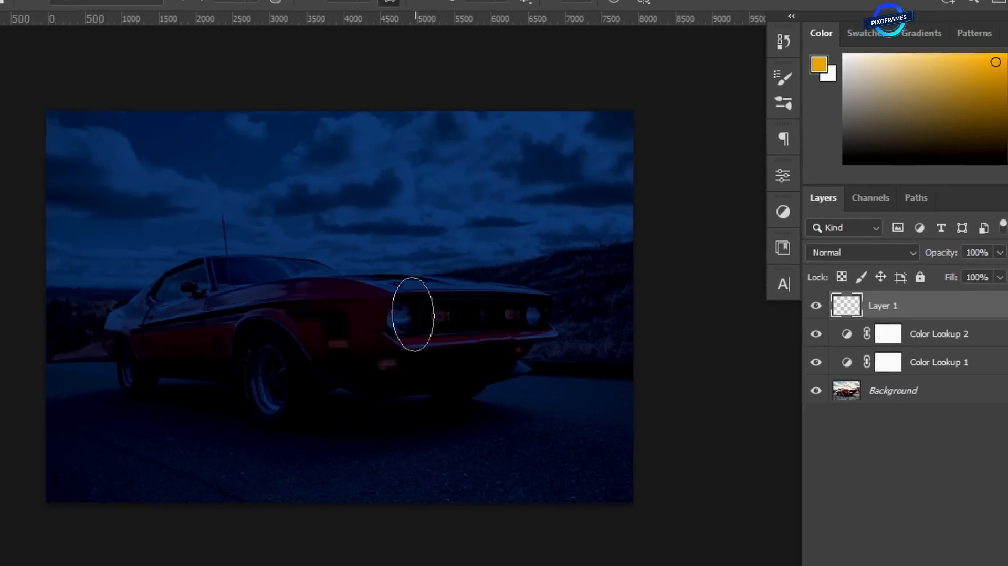
Paint the car's nearer headlight in orange with a 600 px brush and set the layer's blend mode to Color Dodge.
key("bracketleft")
key("bracketleft")
key("bracketleft")
key("bracketleft")
key("bracketleft")
key("bracketleft")
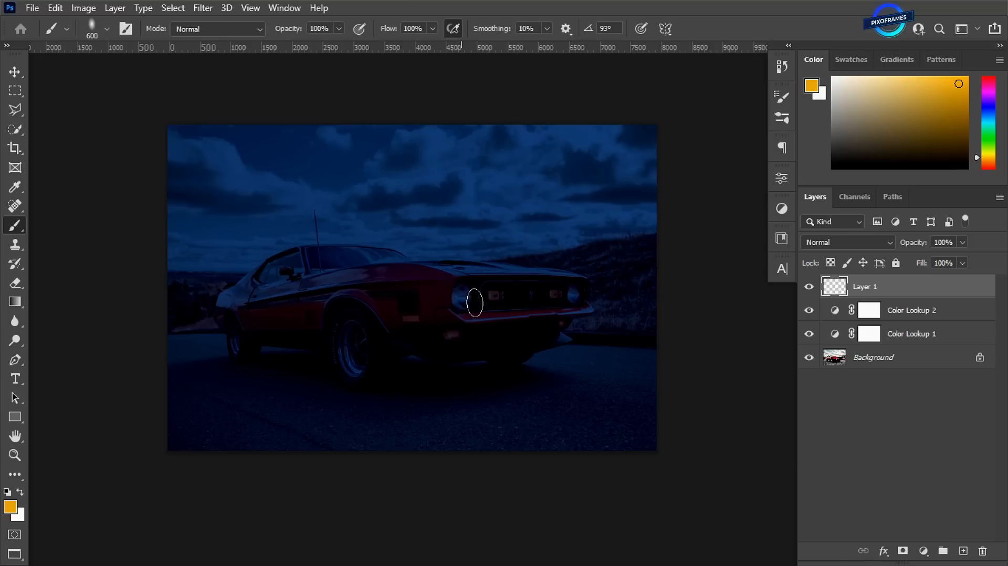
left_click_drag(458, 297, 462, 300)
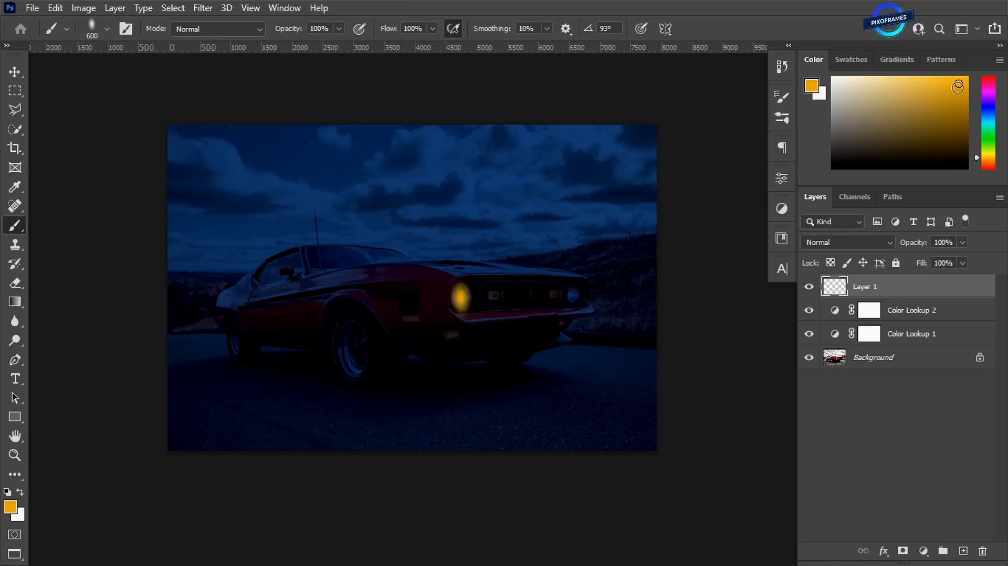
left_click(852, 244)
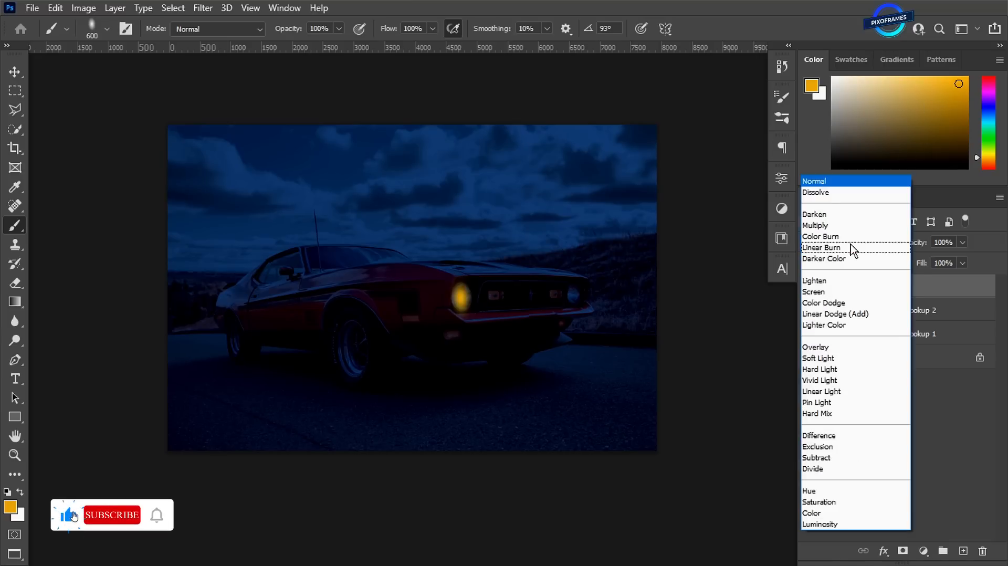
left_click(813, 305)
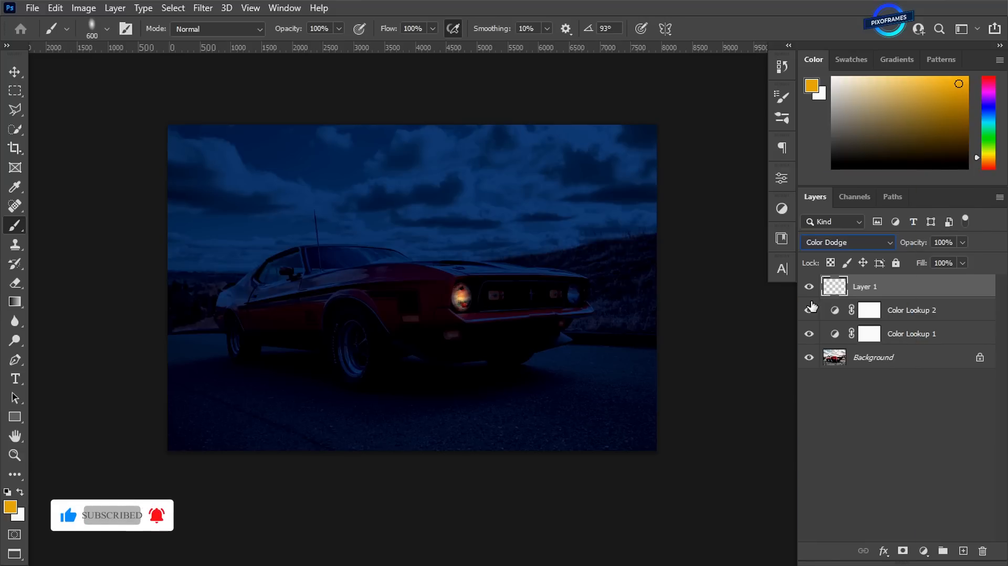
Paint a second orange glow over the same headlight on a new layer, using Color Dodge blending and slightly reduced opacity.
left_click(964, 552)
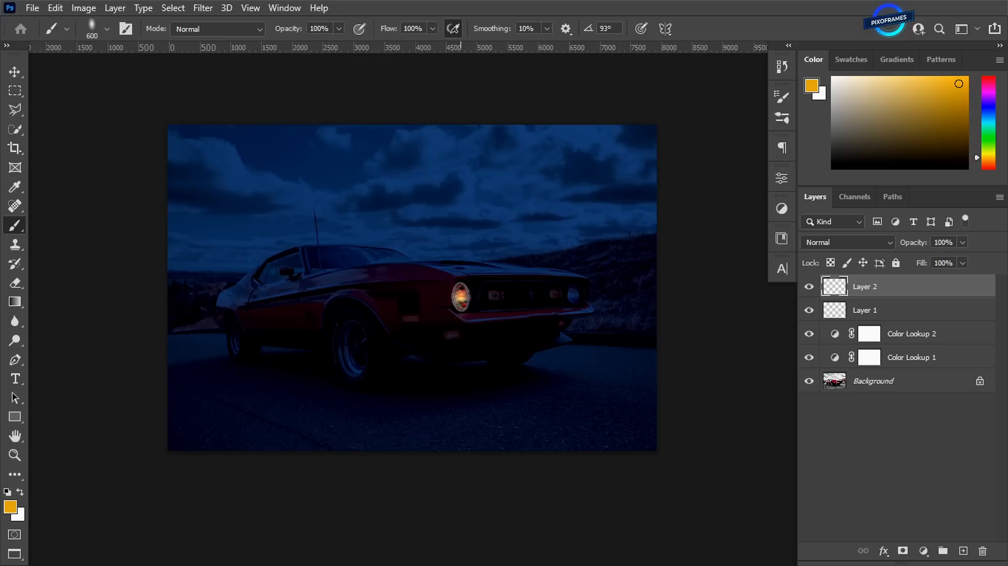
key("alt+BackSpace")
key("ctrl+d")
left_click(835, 246)
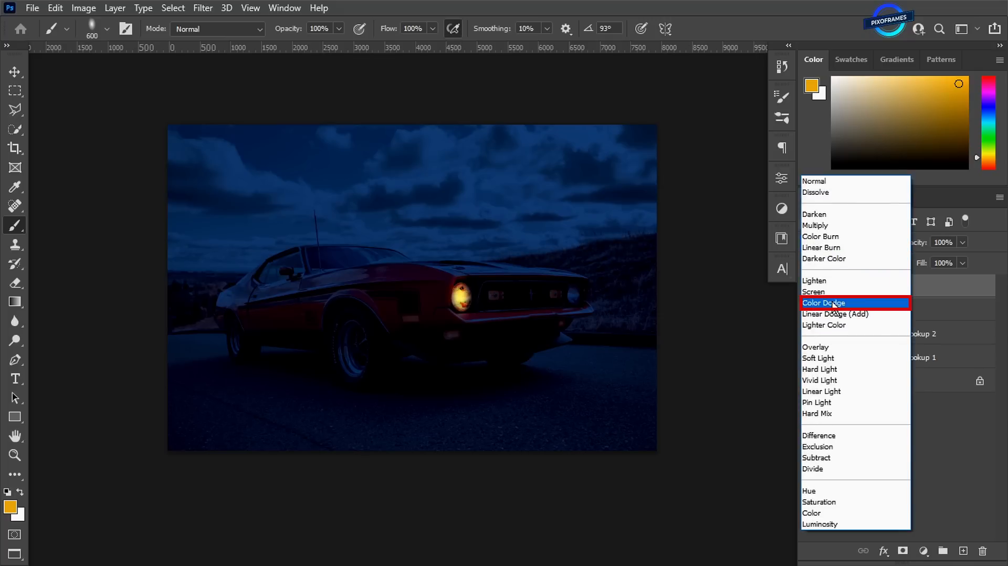
left_click(834, 304)
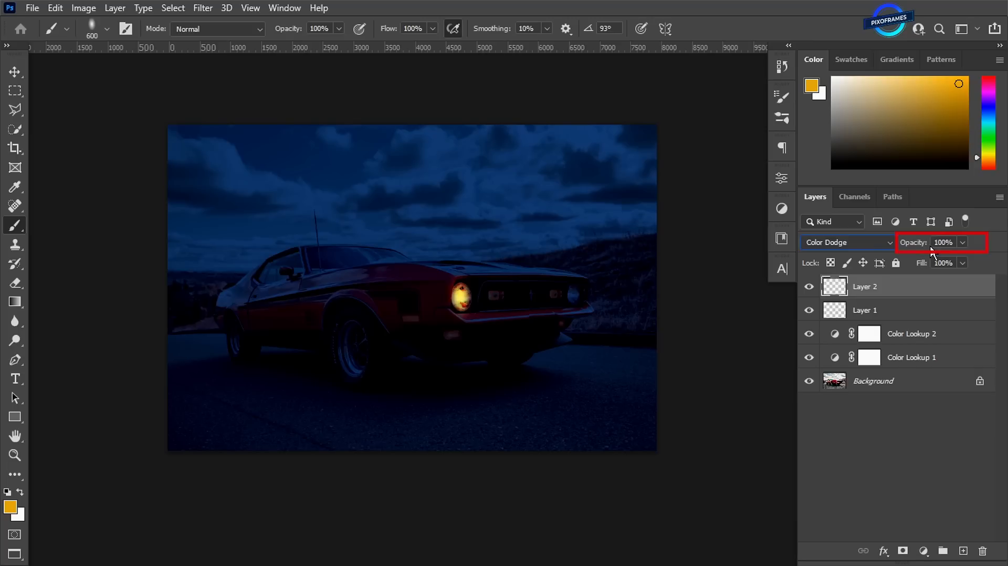
left_click_drag(925, 246, 914, 246)
Paint a third orange glow over the same headlight on a new layer and set its blend mode to Screen.
left_click(964, 551)
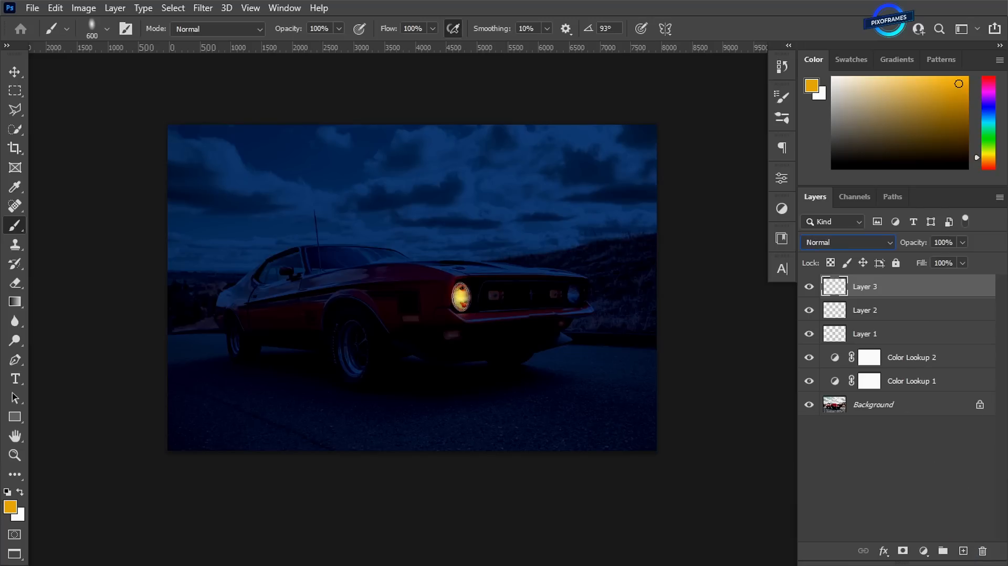
left_click(461, 296)
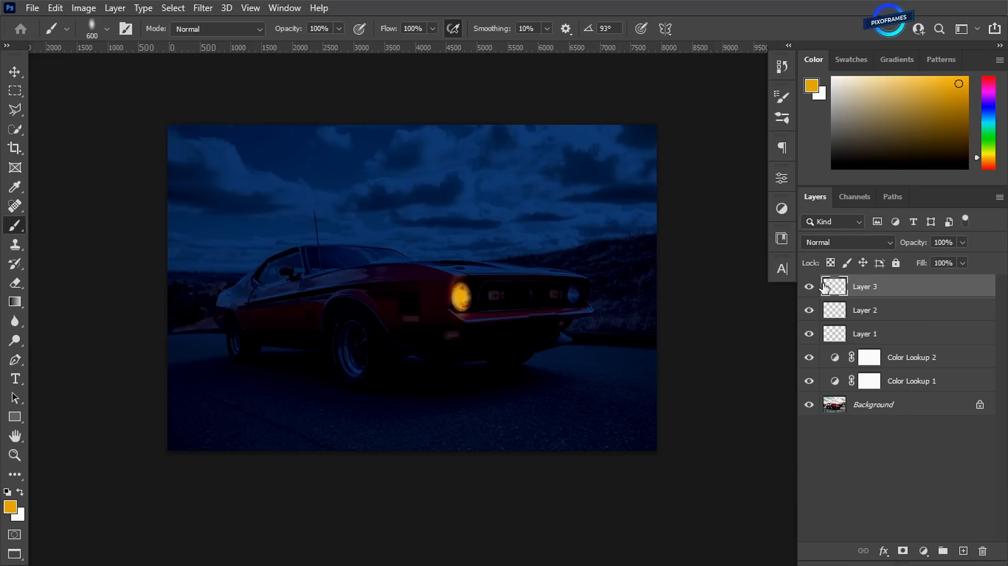
left_click(839, 244)
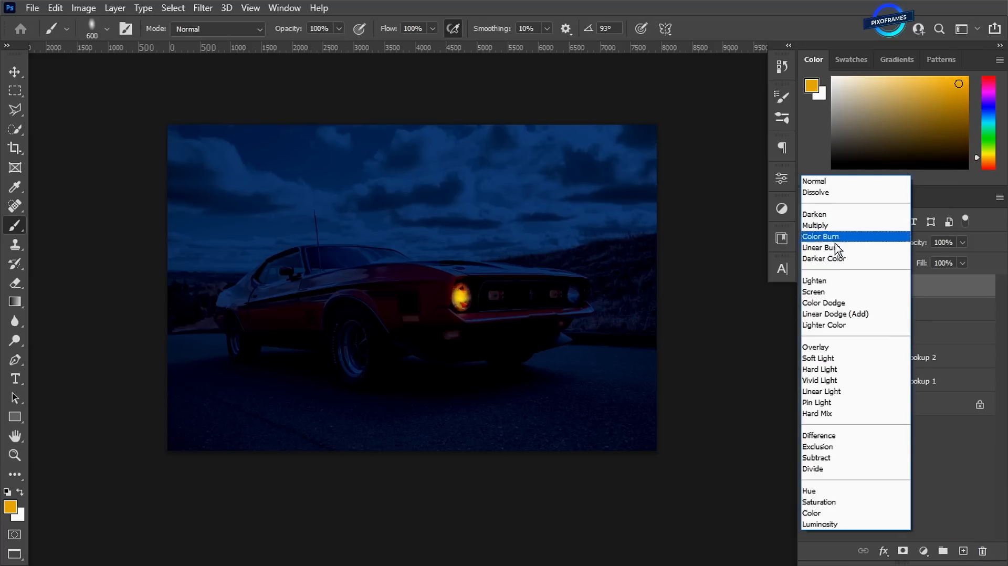
left_click(823, 295)
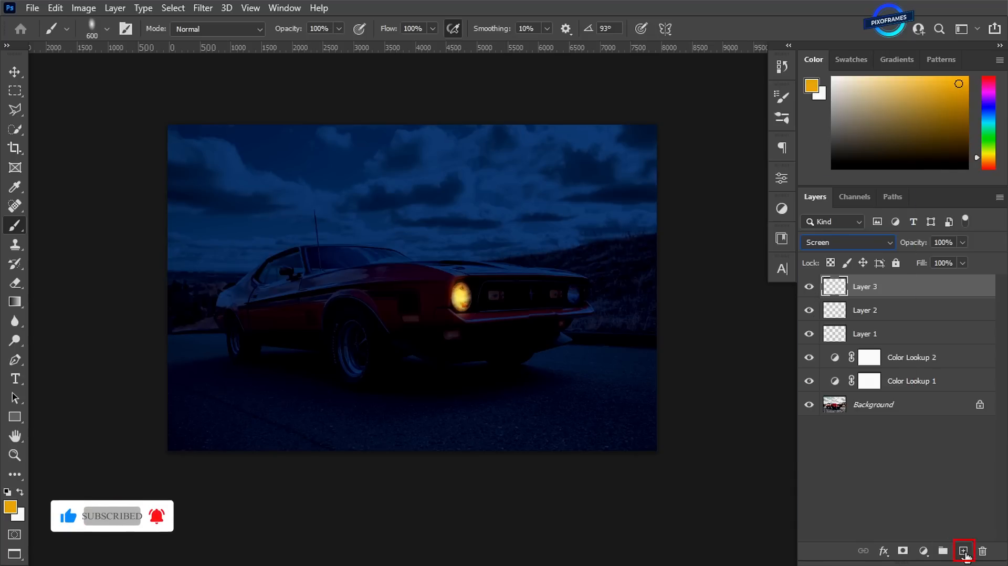
On a new layer, draw a closed Pen tool path for the light beam, widening from the glowing headlight past the image's right edge.
left_click(964, 551)
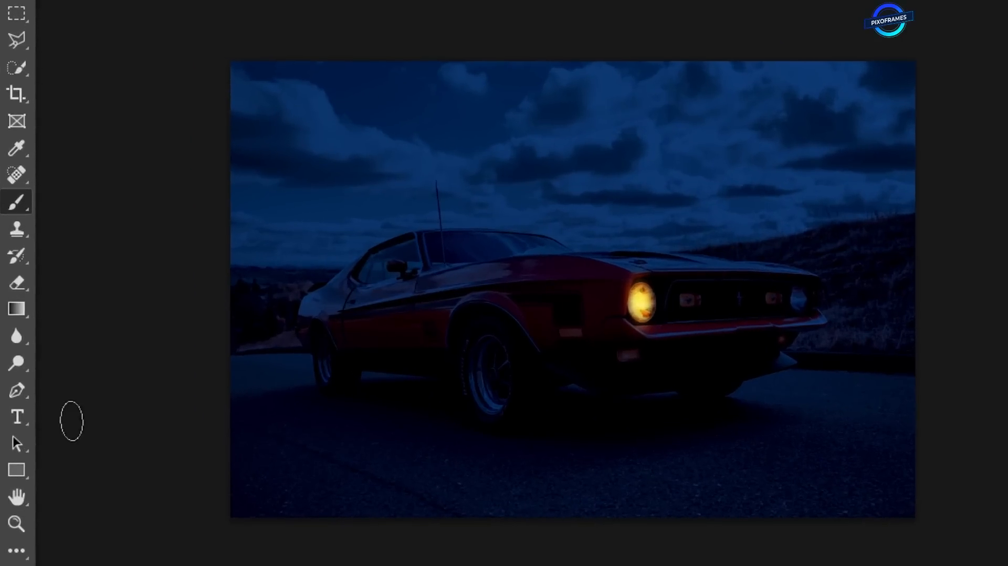
right_click(32, 396)
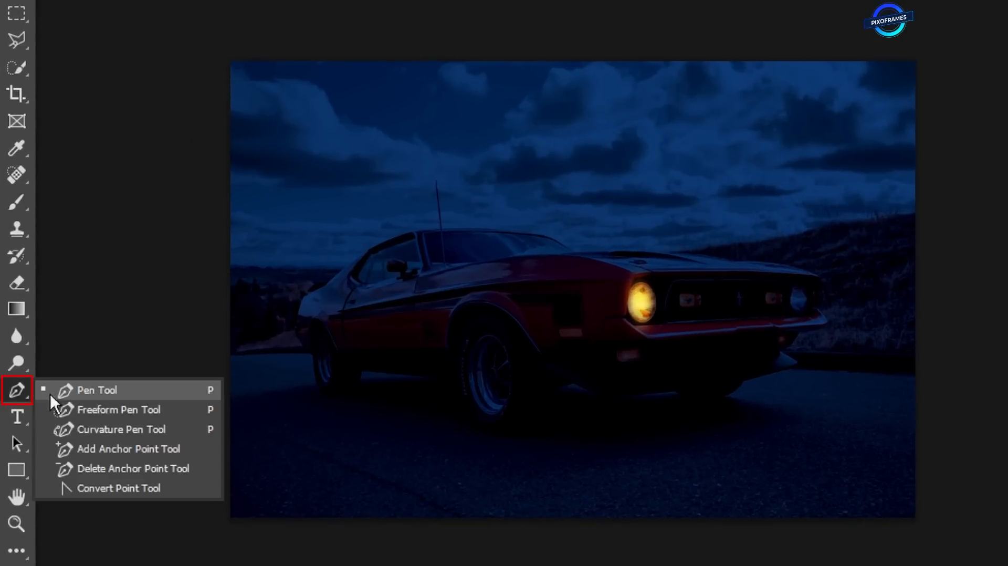
left_click(100, 387)
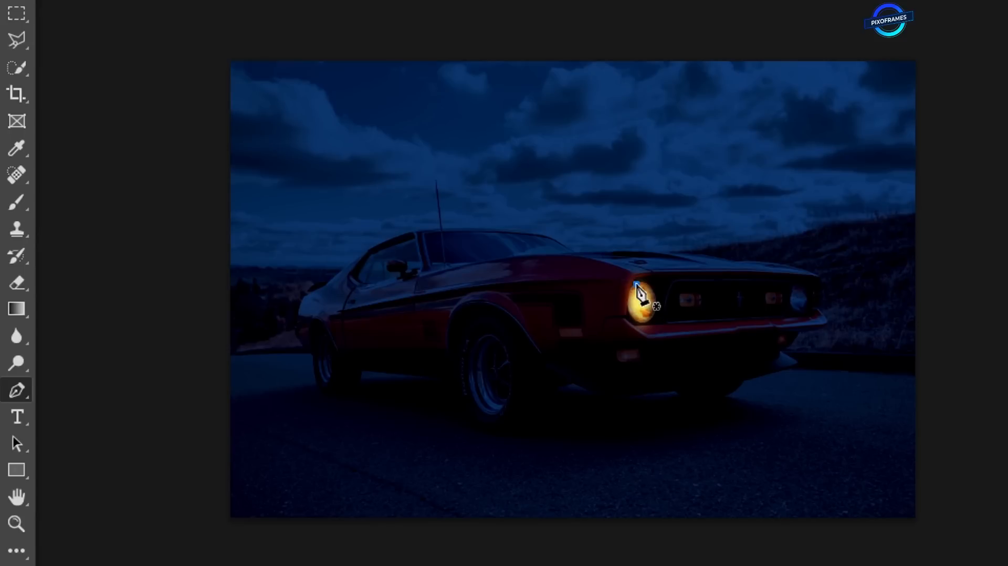
left_click(934, 283)
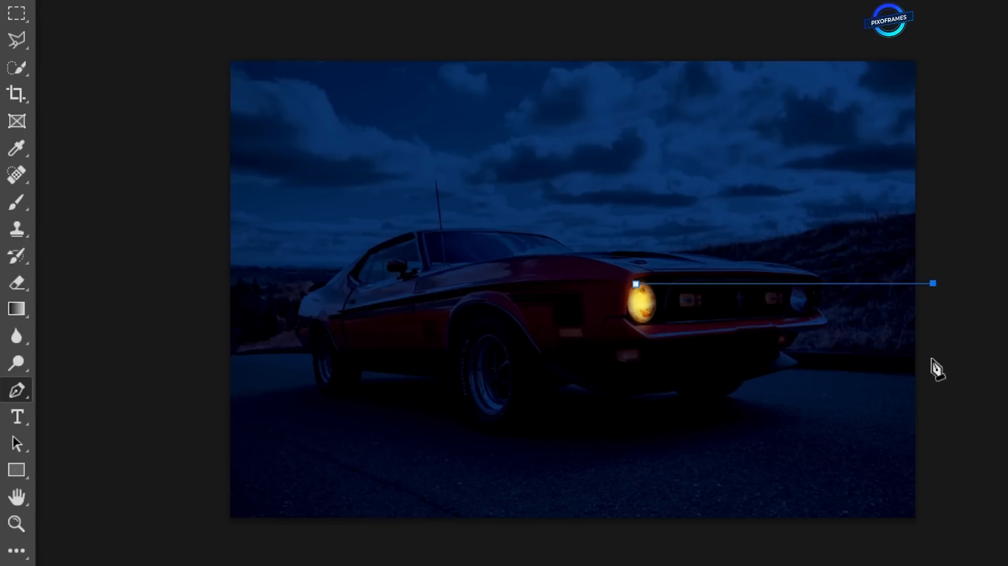
left_click(935, 402)
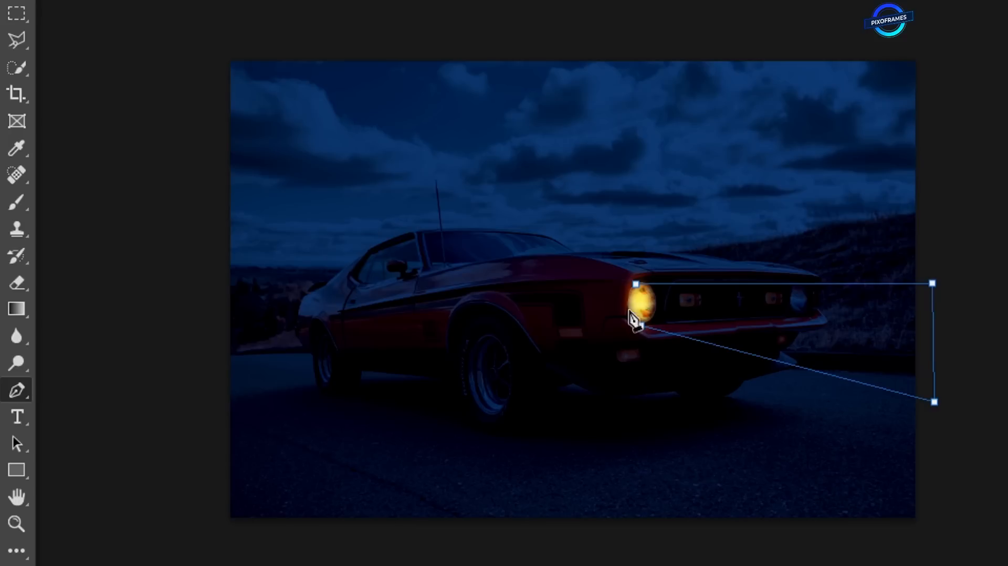
left_click_drag(628, 310, 630, 298)
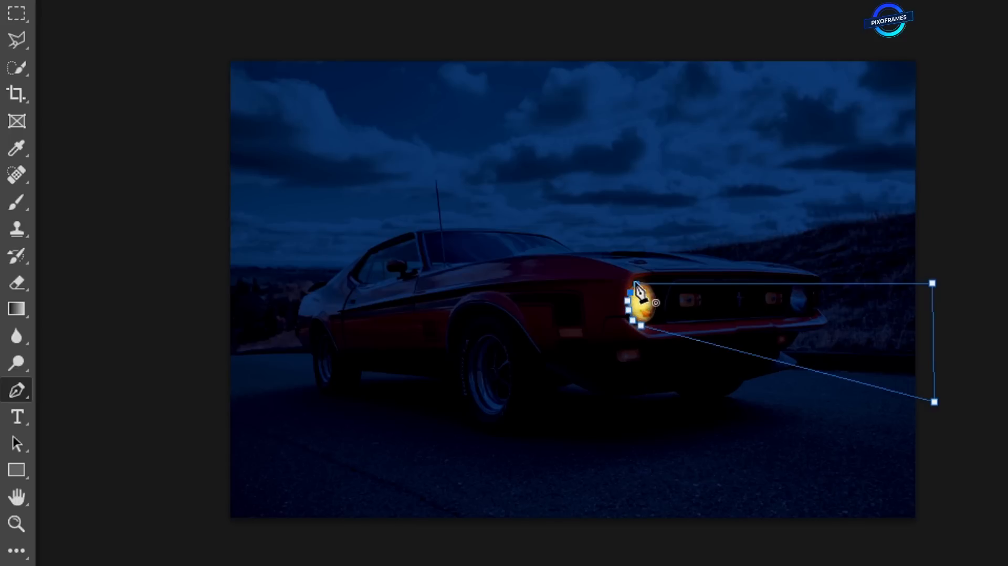
left_click(636, 284)
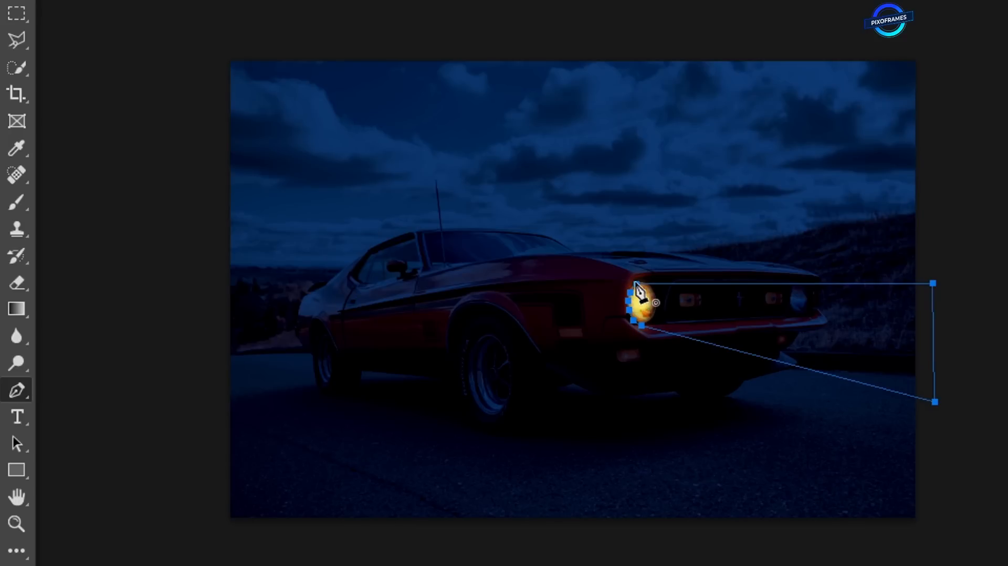
Fill the light beam path with white at 100% opacity in Normal mode, and delete the path.
right_click(659, 300)
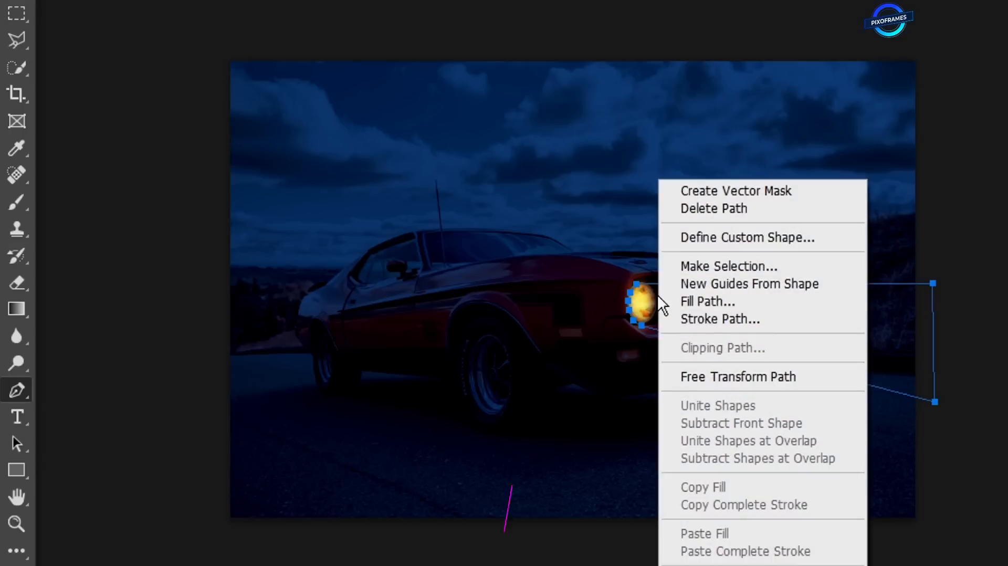
left_click(679, 301)
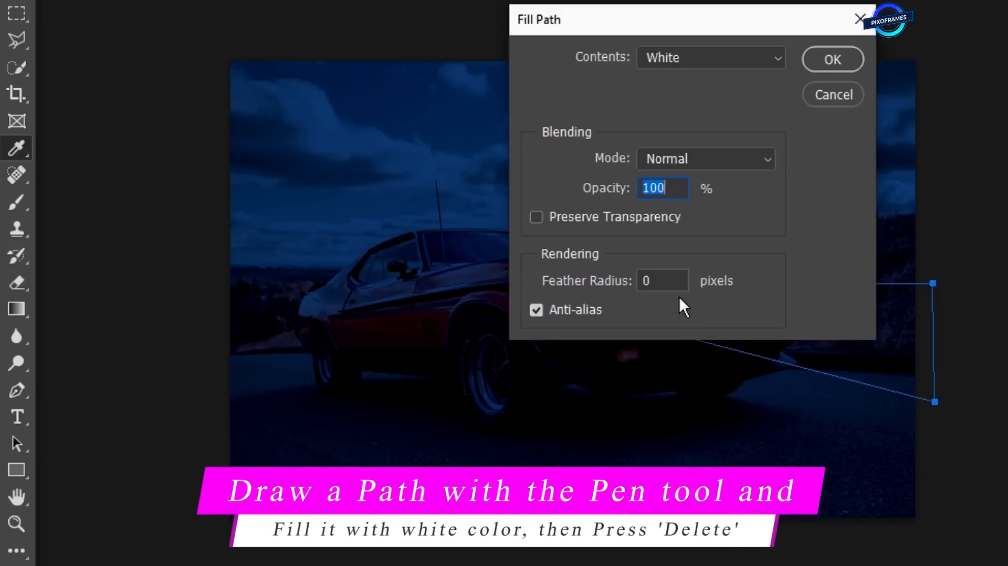
left_click(701, 59)
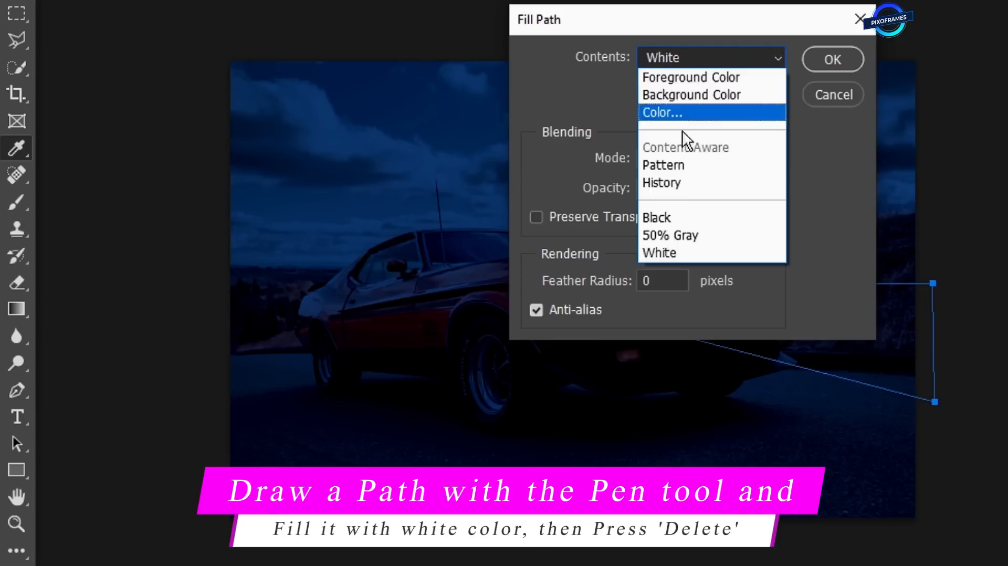
left_click(662, 247)
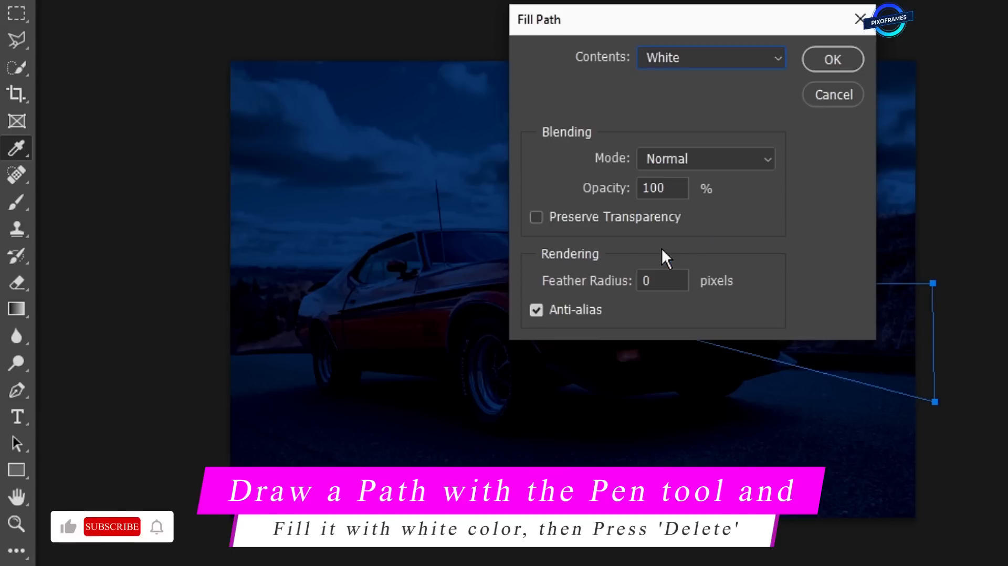
left_click(821, 61)
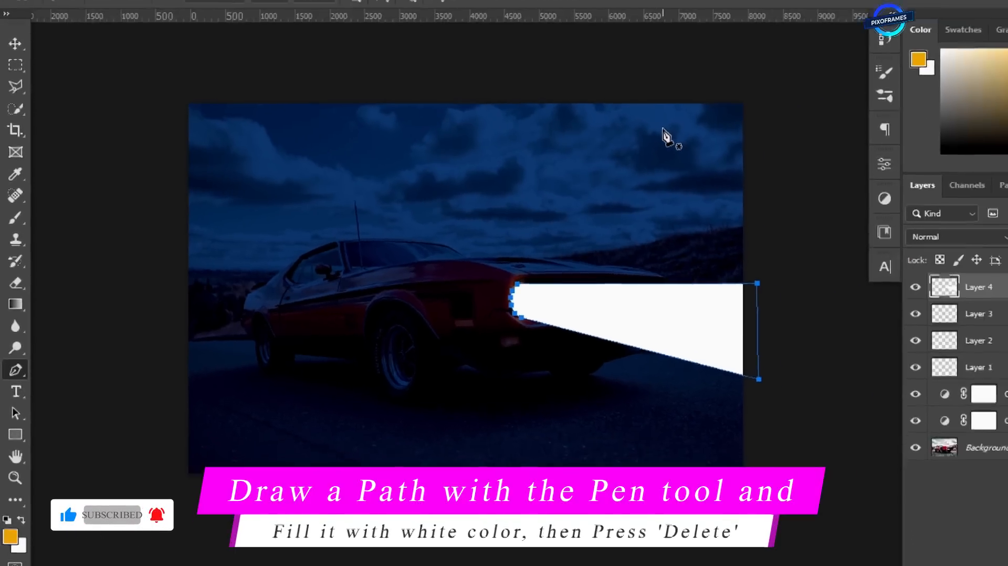
key("Delete")
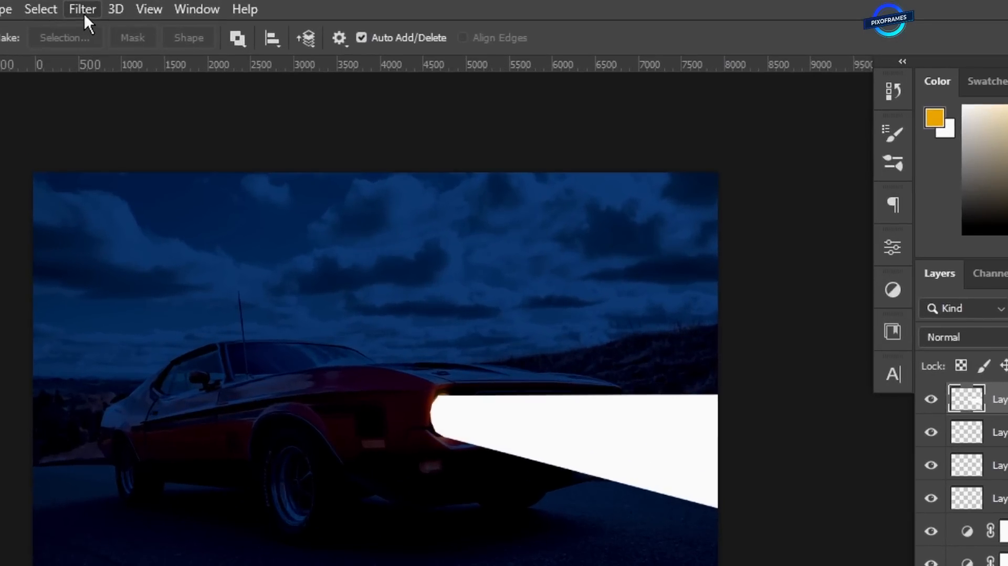
Soften the white beam on Layer 4 with a Gaussian Blur of 164.7 pixels radius.
left_click(203, 8)
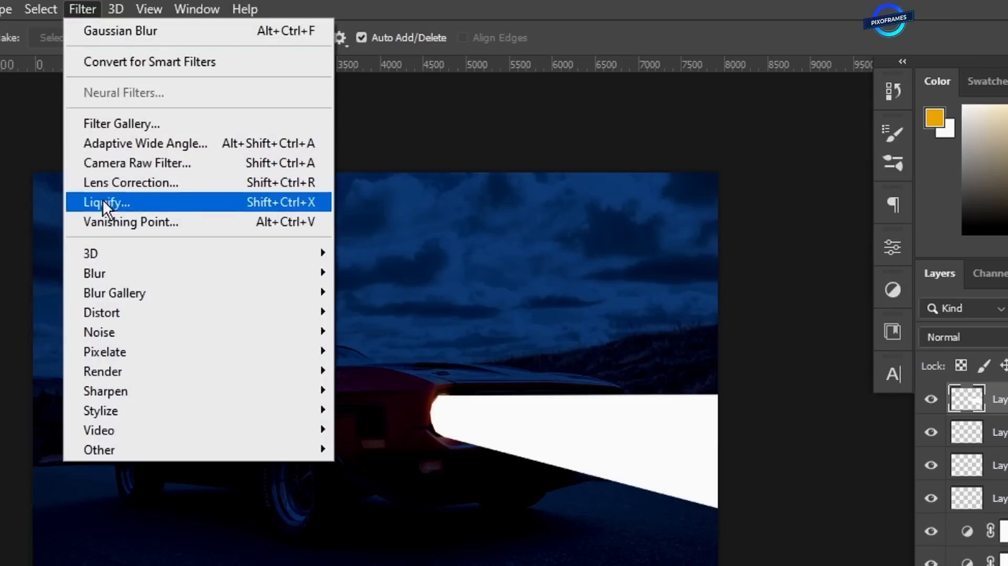
mouse_move(229, 273)
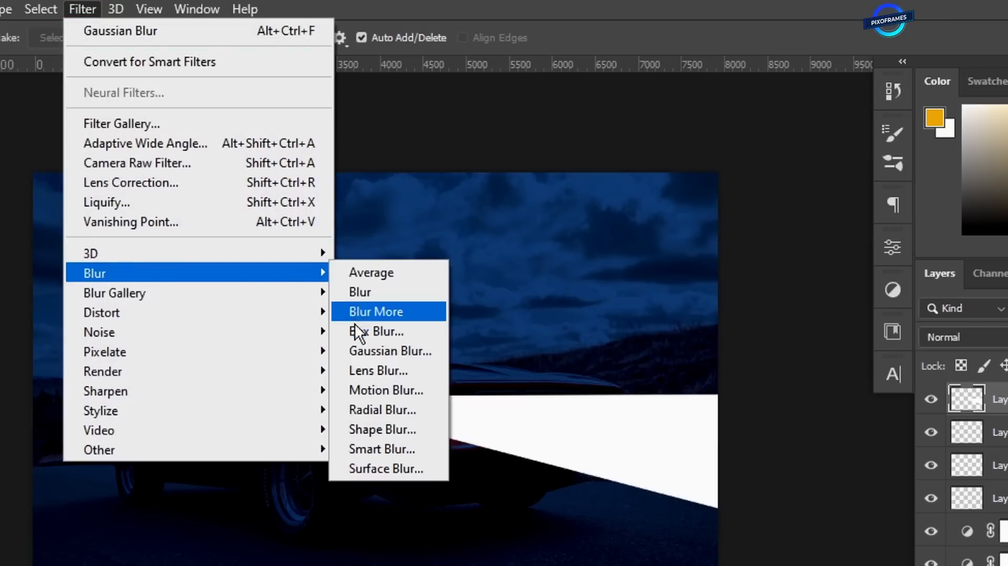
left_click(362, 352)
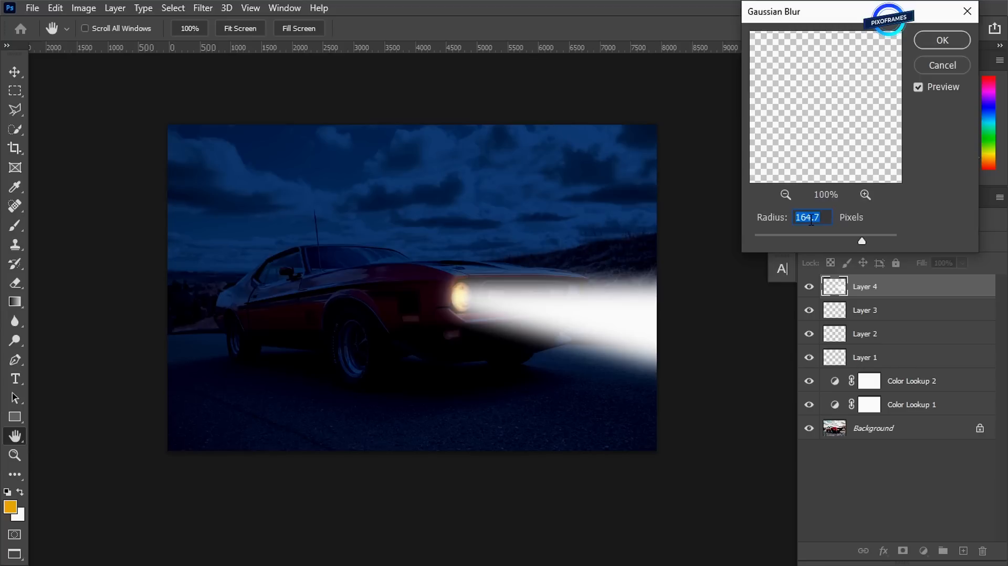
left_click(936, 45)
key("p")
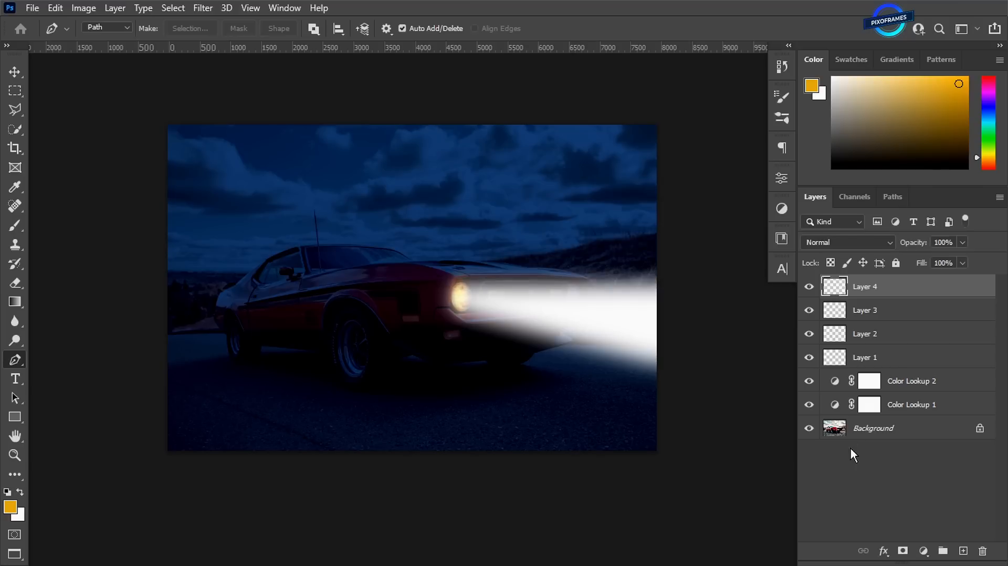
Add a layer mask to Layer 4 and set up the black brush with 9% flow and 100% roundness.
left_click(903, 551)
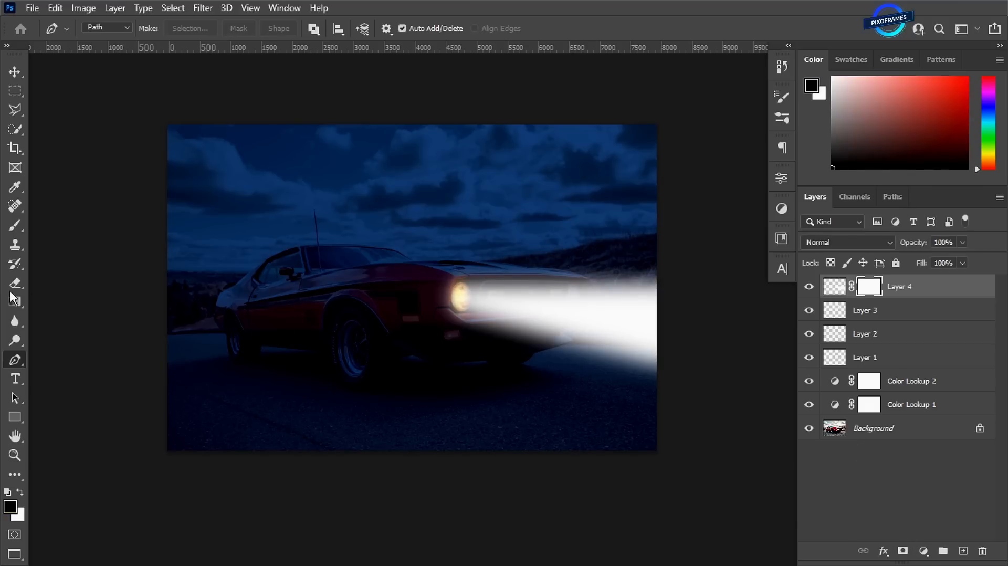
left_click(17, 227)
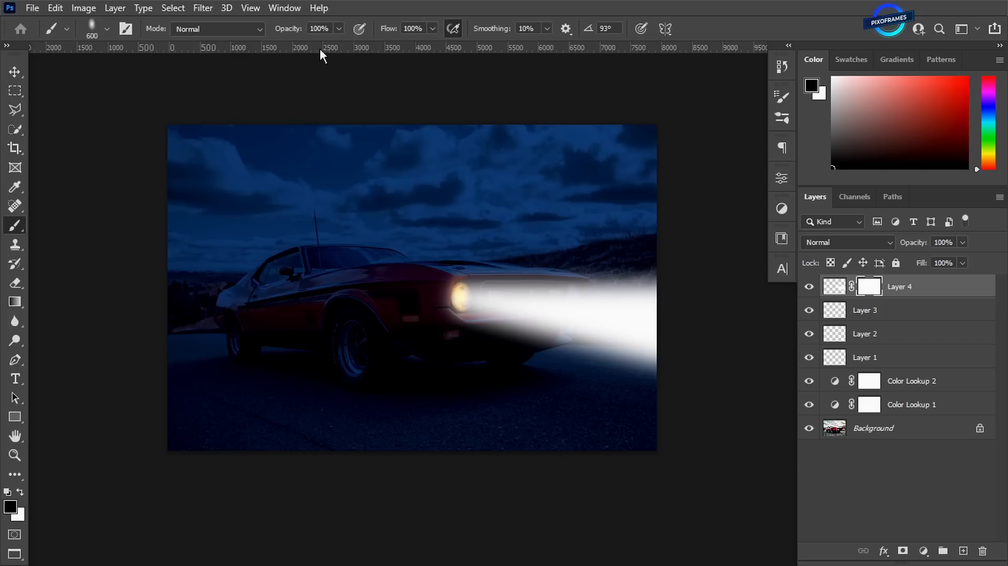
left_click_drag(389, 31, 379, 30)
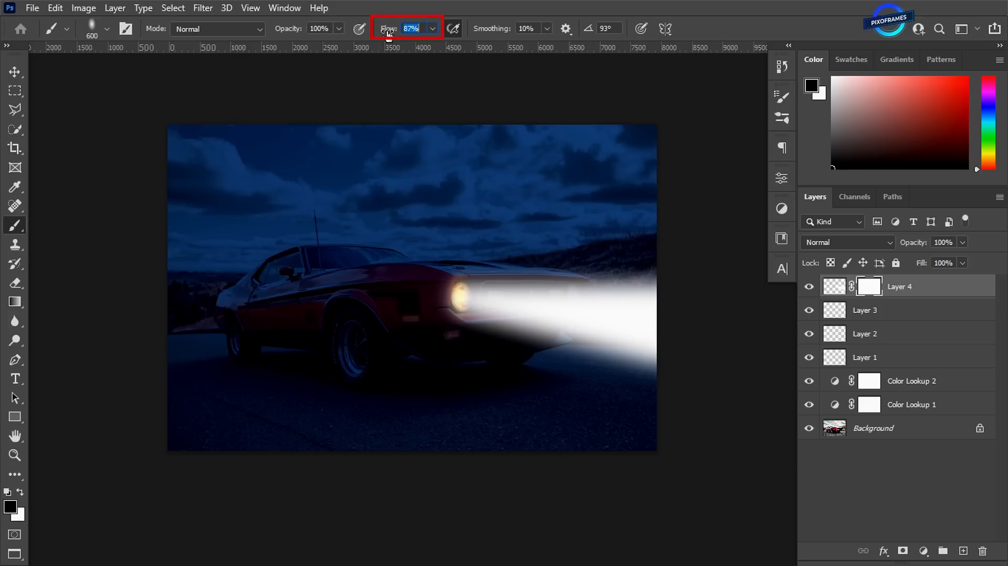
left_click_drag(366, 33, 358, 34)
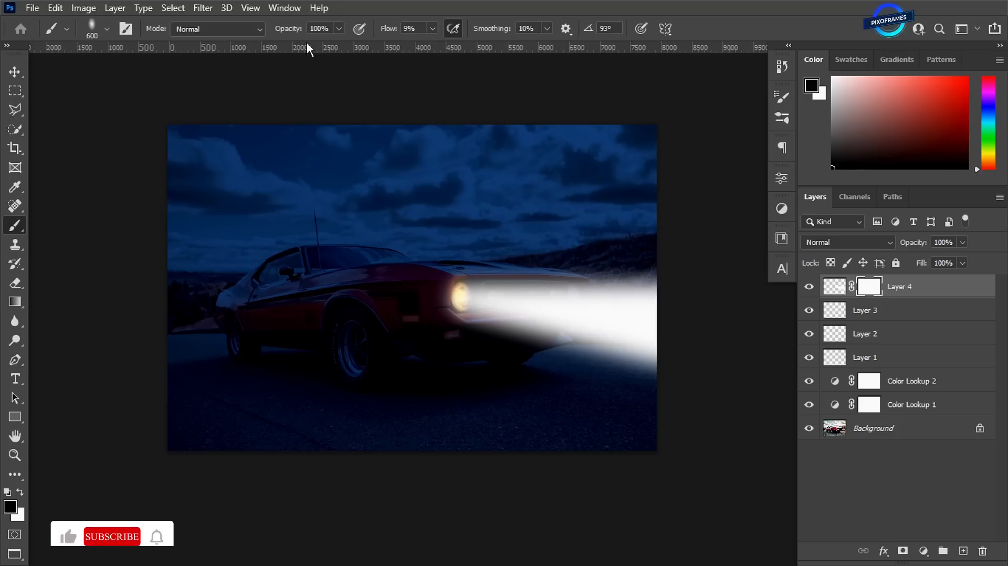
left_click(782, 98)
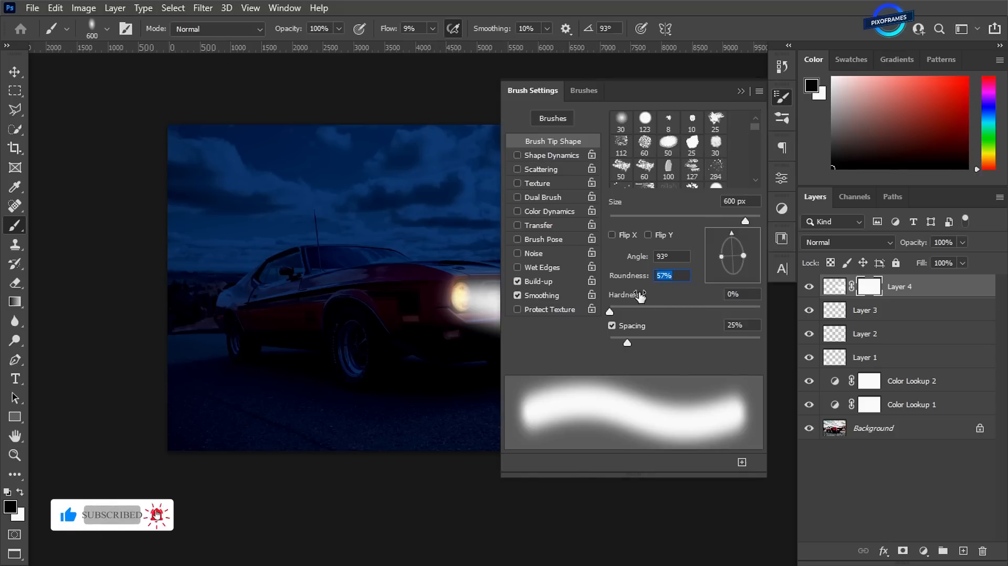
left_click_drag(628, 277, 683, 277)
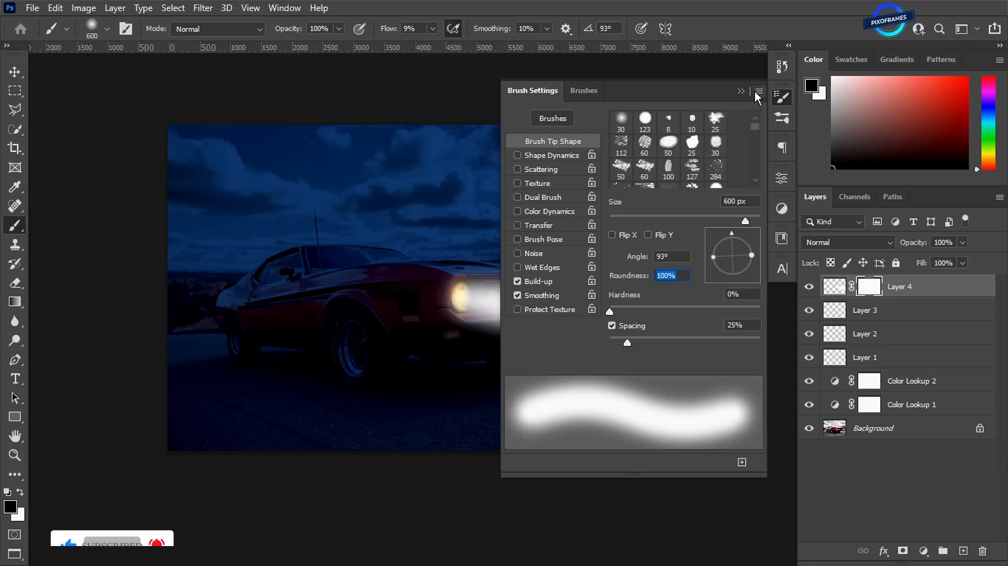
left_click(740, 89)
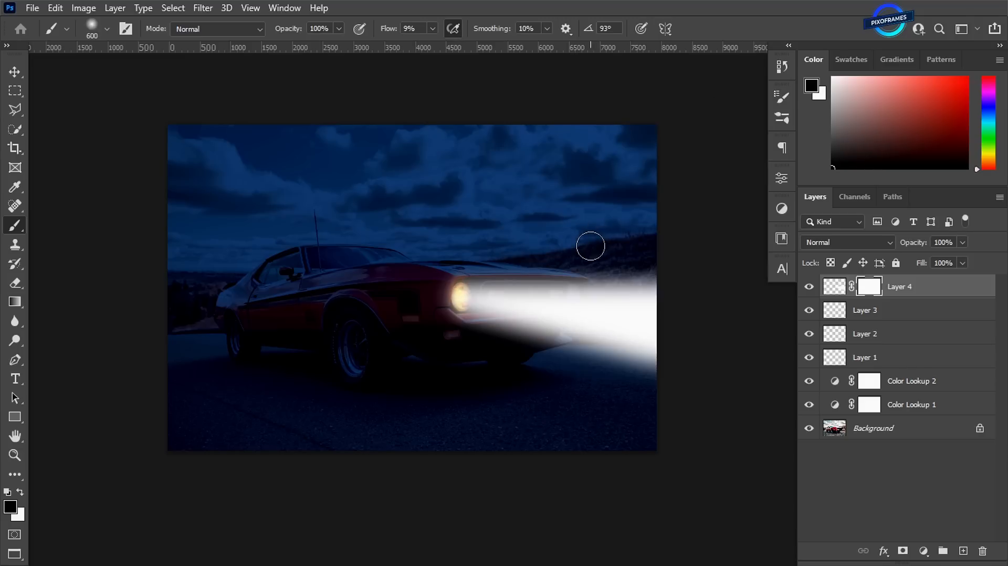
Fade the beam's far end by painting black on the mask with a 1700 px brush, and reduce the brush to 1400 px.
key("bracketright")
key("bracketright")
key("bracketright")
key("bracketright")
key("bracketright")
key("bracketright")
key("bracketright")
key("bracketright")
key("bracketright")
key("bracketright")
key("bracketright")
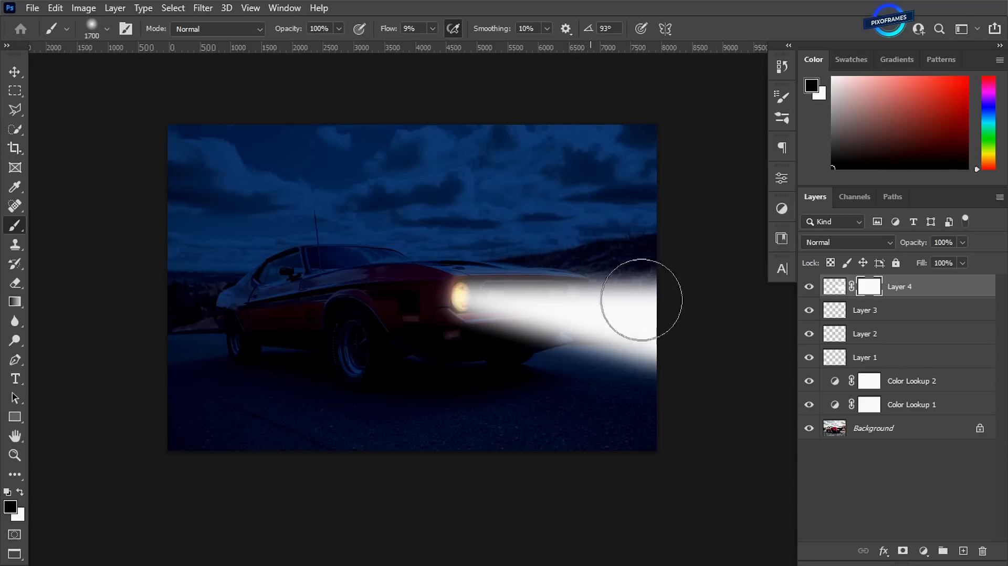
mouse_move(630, 382)
left_mouse_down()
mouse_move(646, 289)
mouse_move(598, 267)
mouse_move(589, 361)
mouse_move(588, 311)
mouse_move(549, 261)
mouse_move(535, 328)
mouse_move(575, 306)
mouse_move(557, 338)
mouse_move(662, 288)
mouse_move(700, 439)
left_mouse_up()
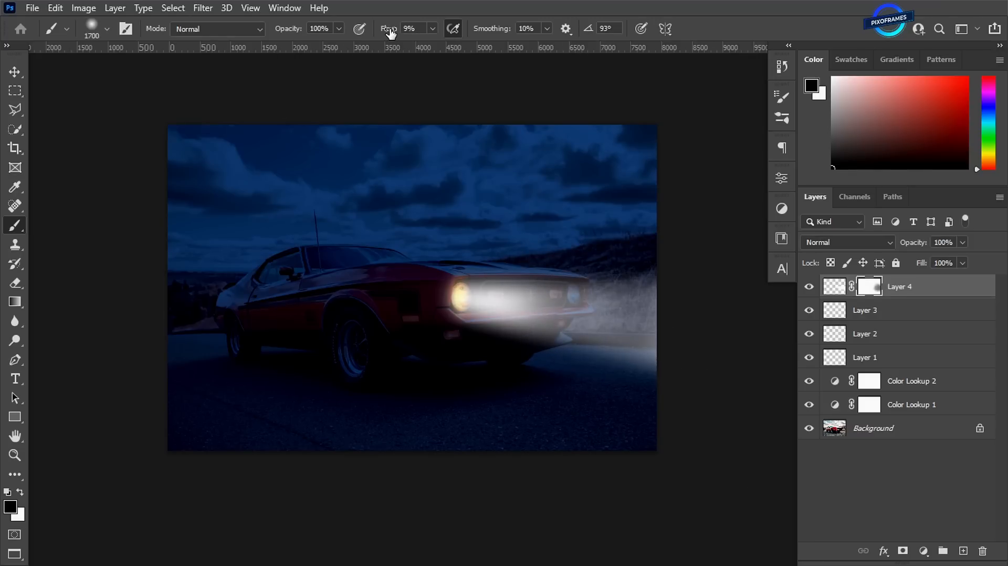
key("bracketleft")
key("bracketleft")
key("bracketleft")
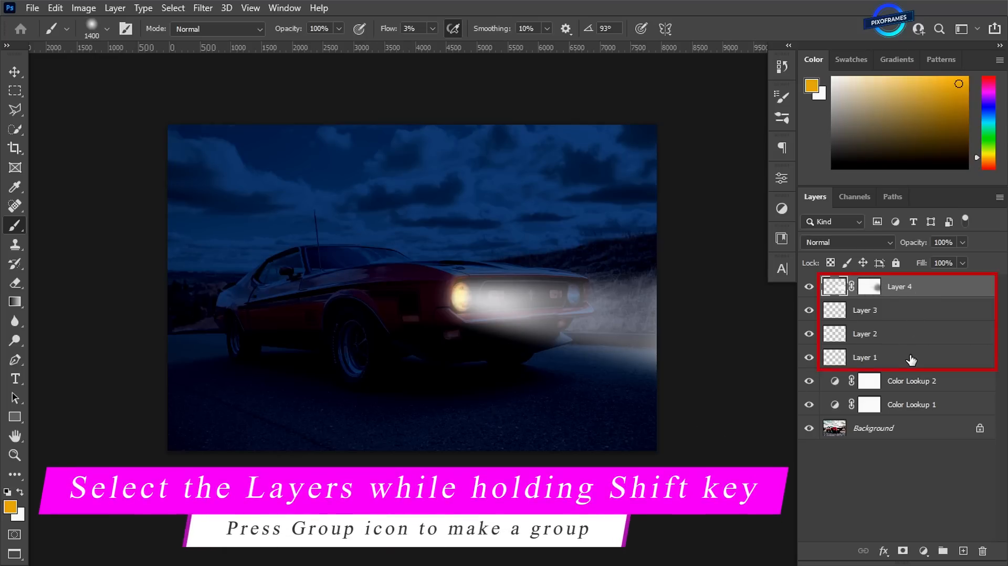
Group Layer 1 through Layer 4 and name the group LIGHT.
left_click(910, 360, "shift")
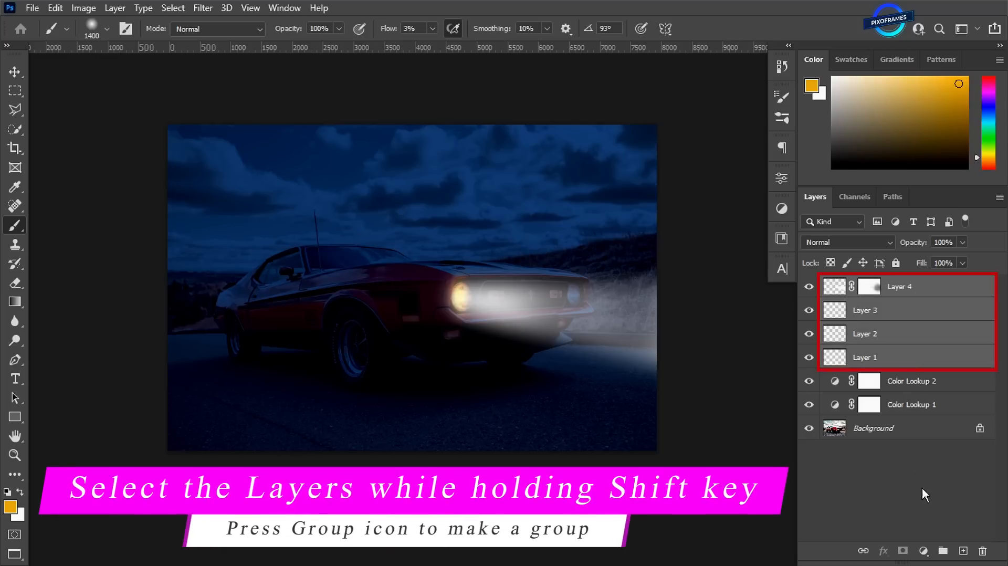
left_click(942, 550)
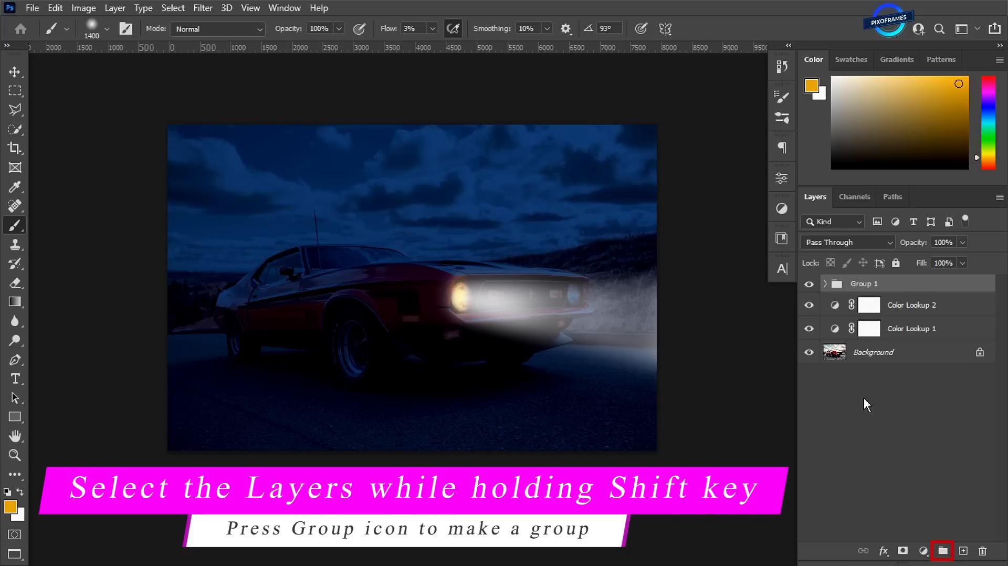
double_click(863, 285)
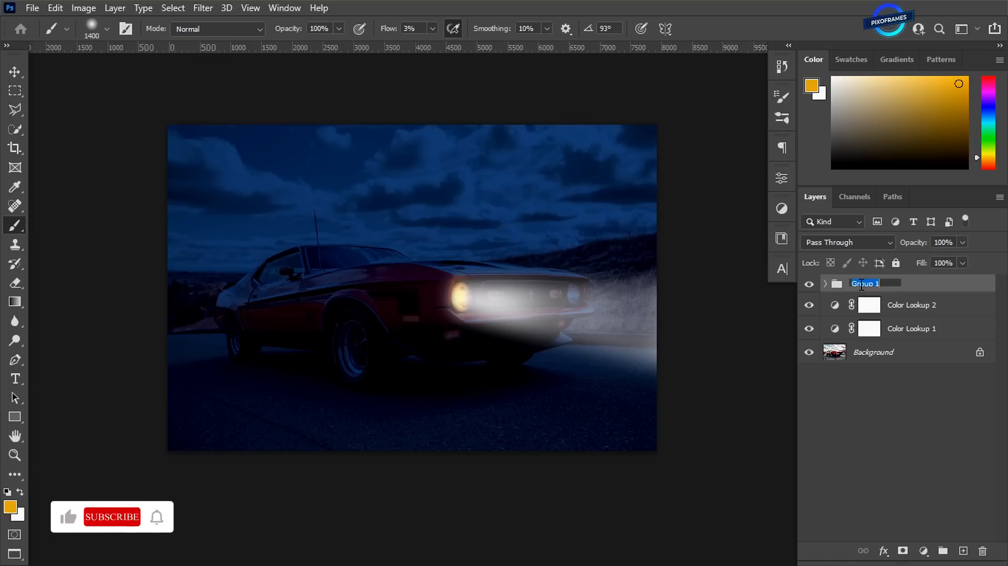
type("LIGHT")
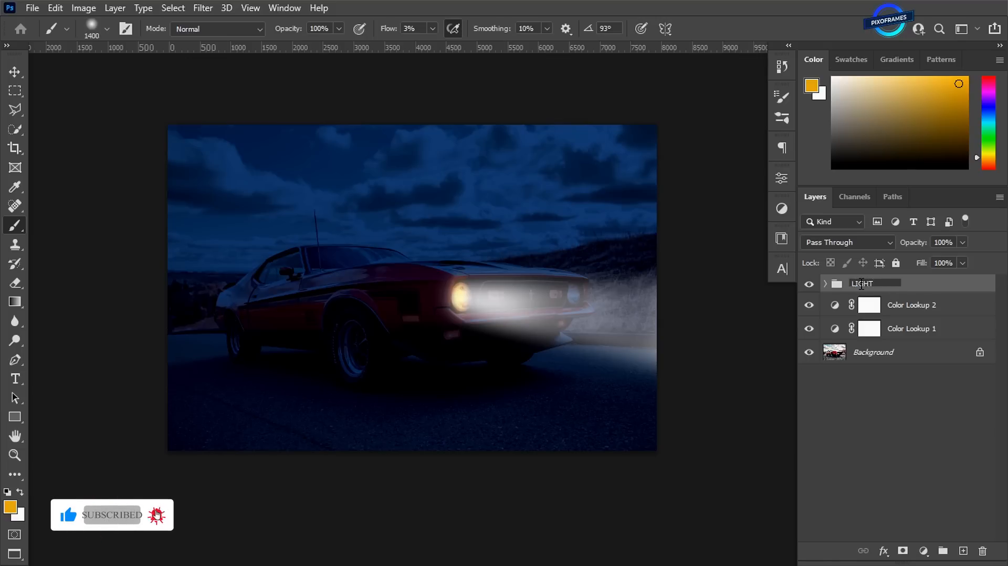
key("Return")
Duplicate the LIGHT group as LIGHT copy and hide the original group.
right_click(881, 283)
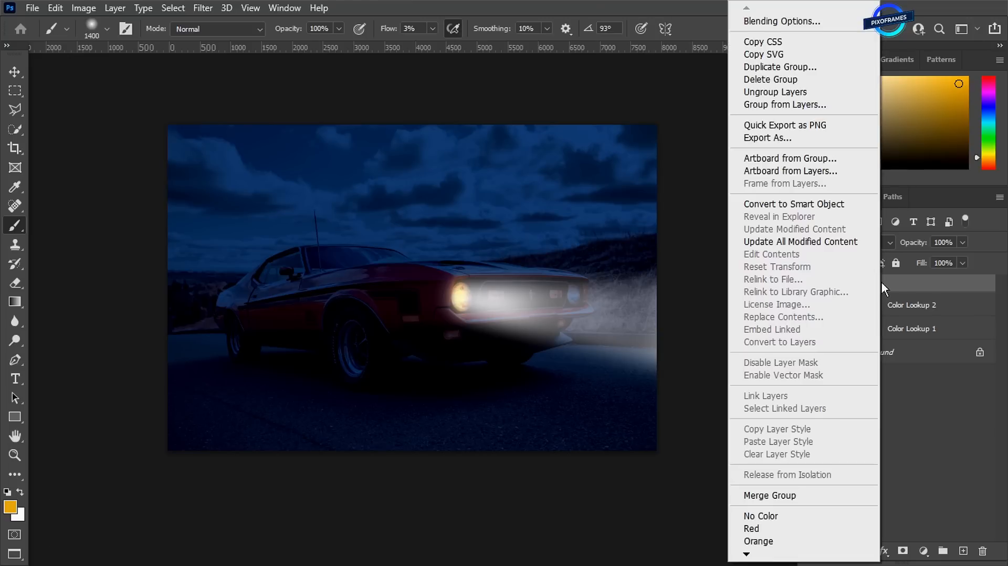
left_click(779, 67)
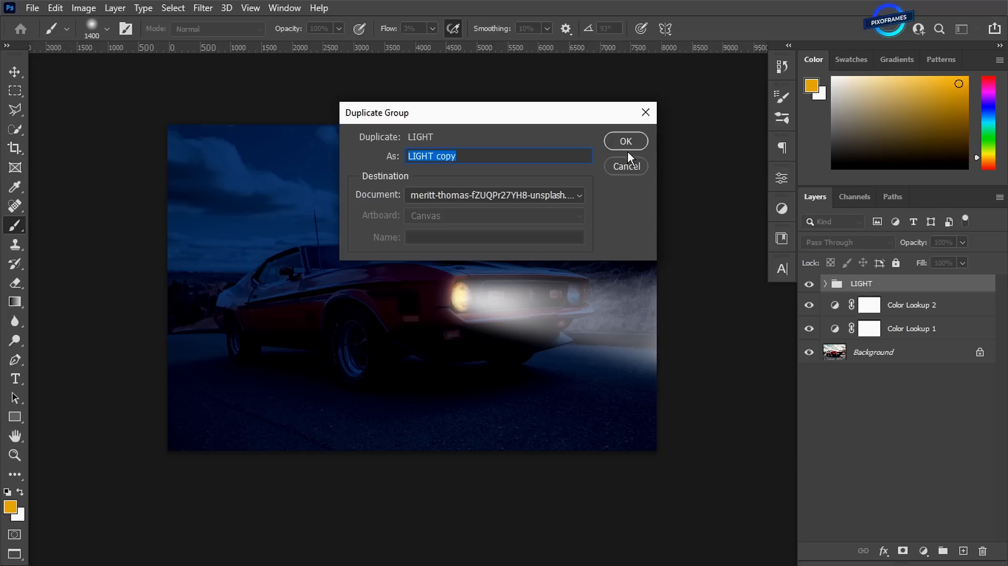
left_click(628, 146)
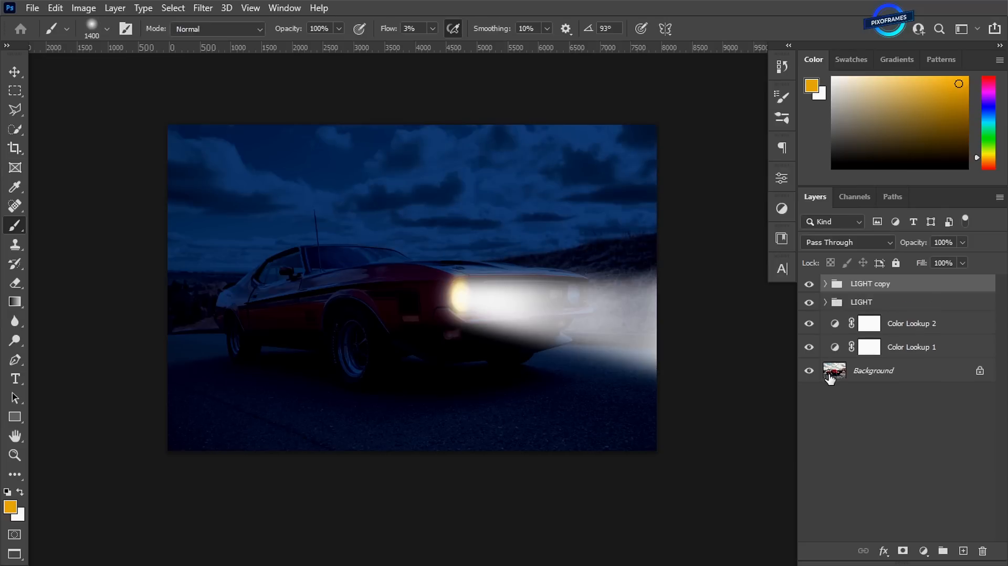
left_click(810, 303)
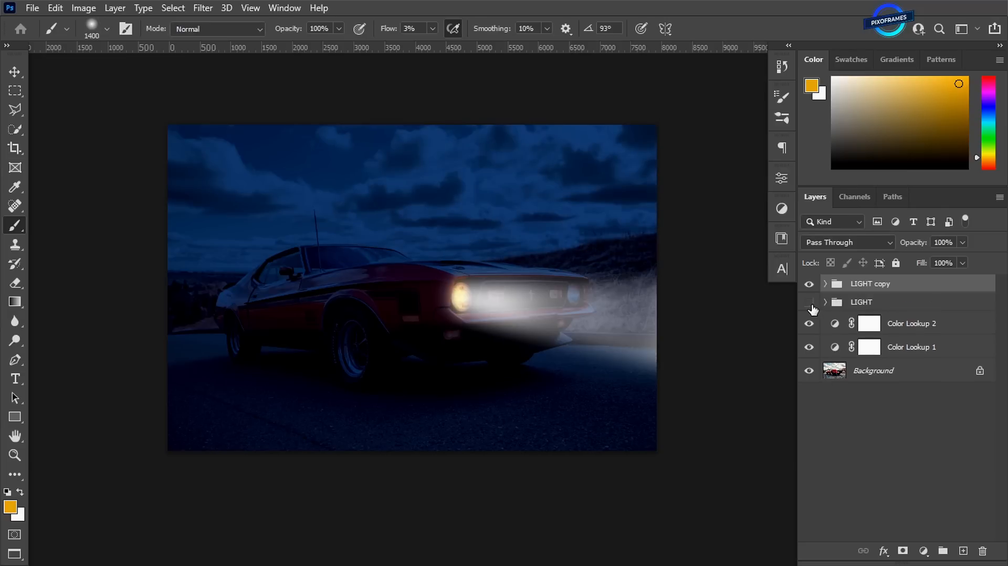
Move the LIGHT copy group to the car's farther headlight and scale it proportionally to 80%.
left_click(15, 71)
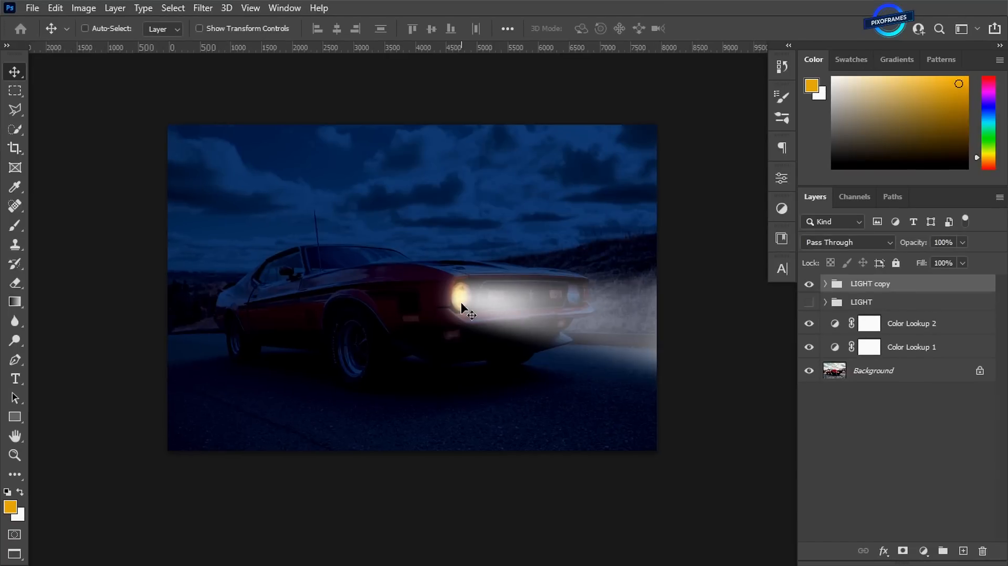
left_click_drag(523, 306, 577, 306)
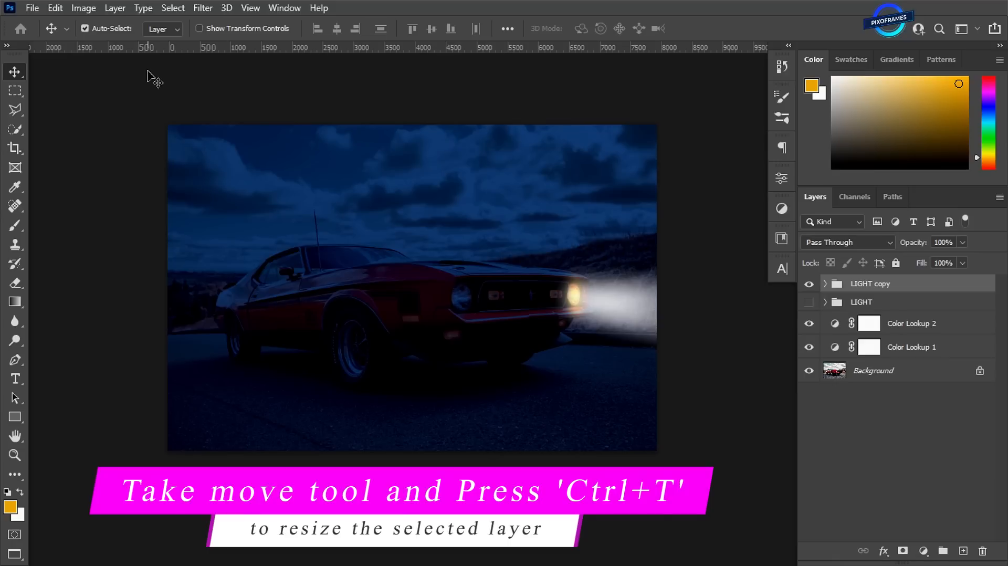
key("ctrl+t")
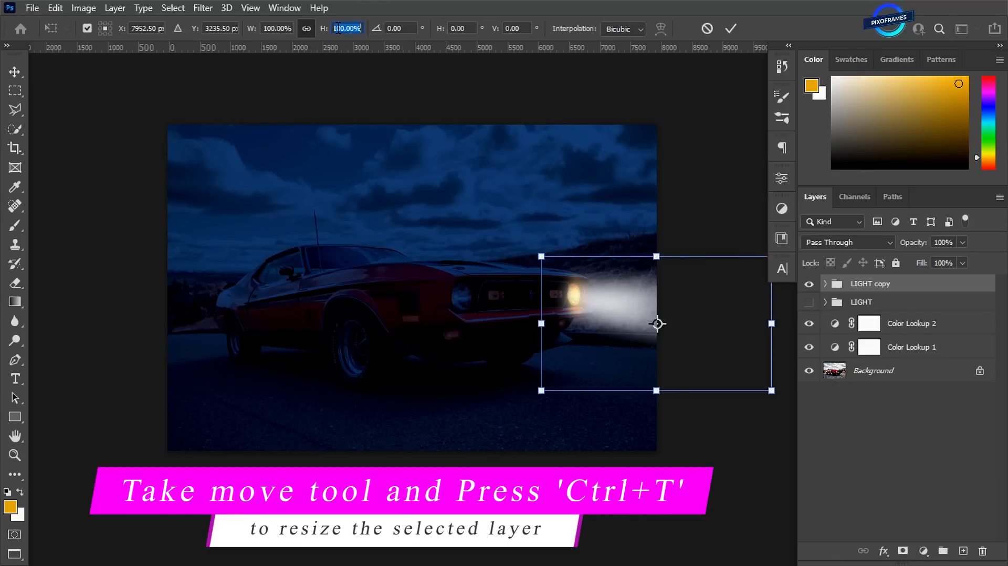
key("Down")
key("Down")
key("Down")
key("Down")
key("Down")
key("Down")
key("Down")
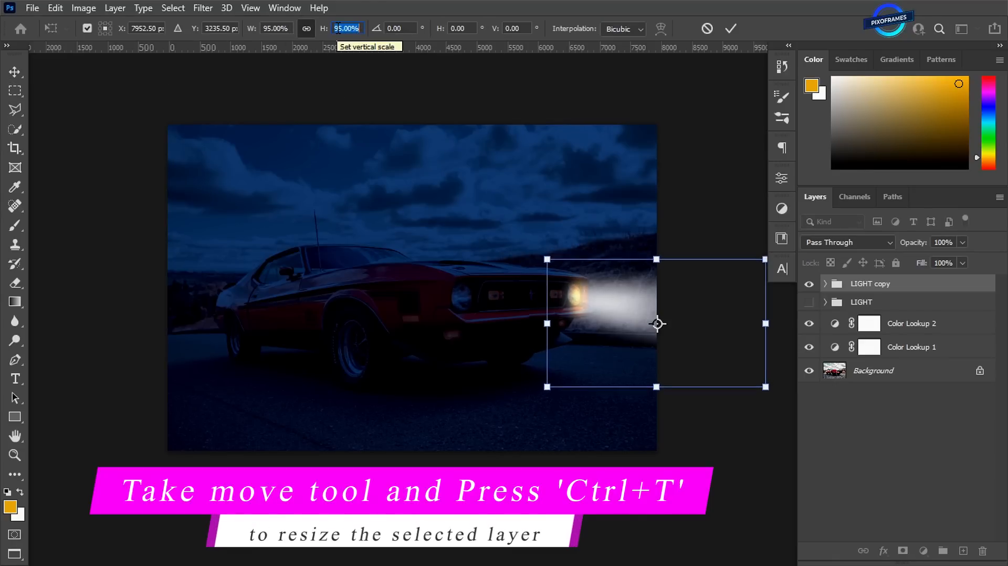
key("Down")
key("Down")
key("Down")
key("Down")
key("Down")
key("Down")
key("Down")
key("Down")
key("Down")
key("Down")
key("Down")
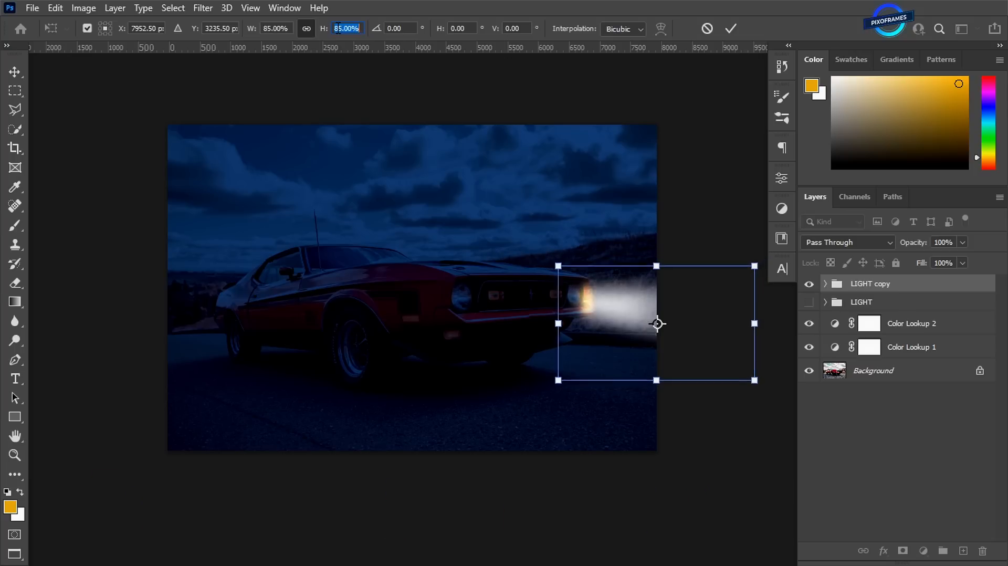
key("Down")
key("Down")
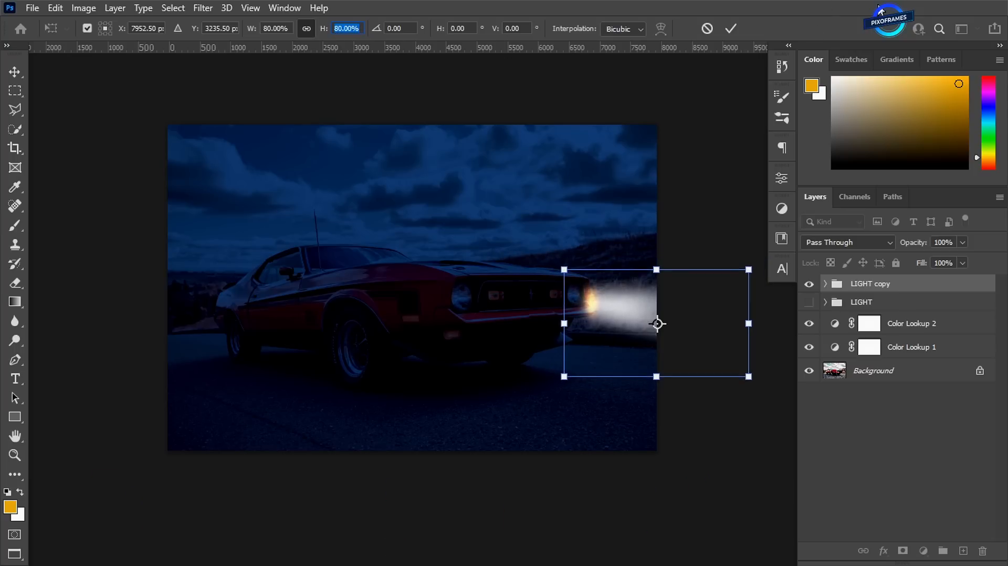
left_click(731, 29)
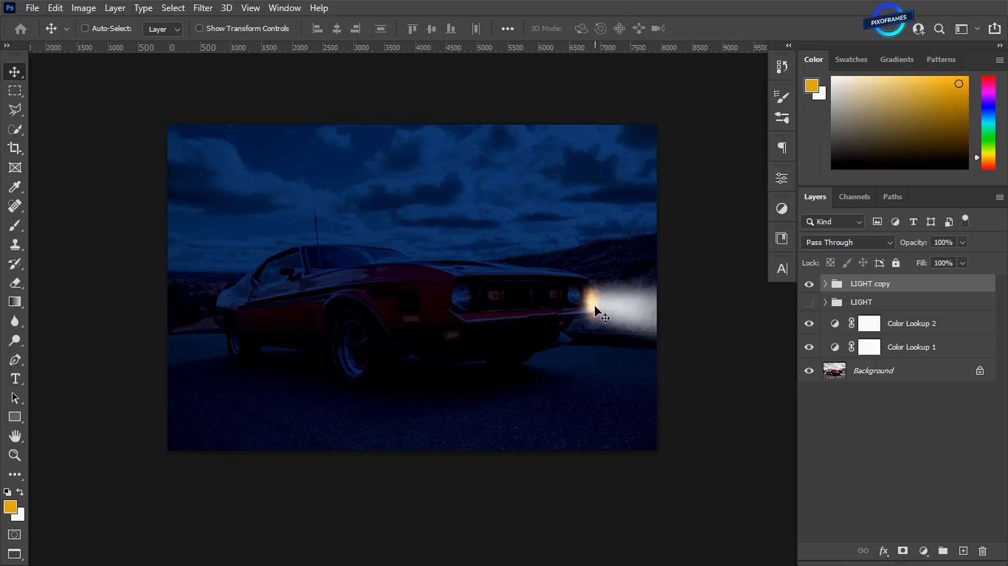
Align the LIGHT copy group's glow with the car's farther headlight and show the original LIGHT group again.
left_click_drag(595, 310, 579, 297)
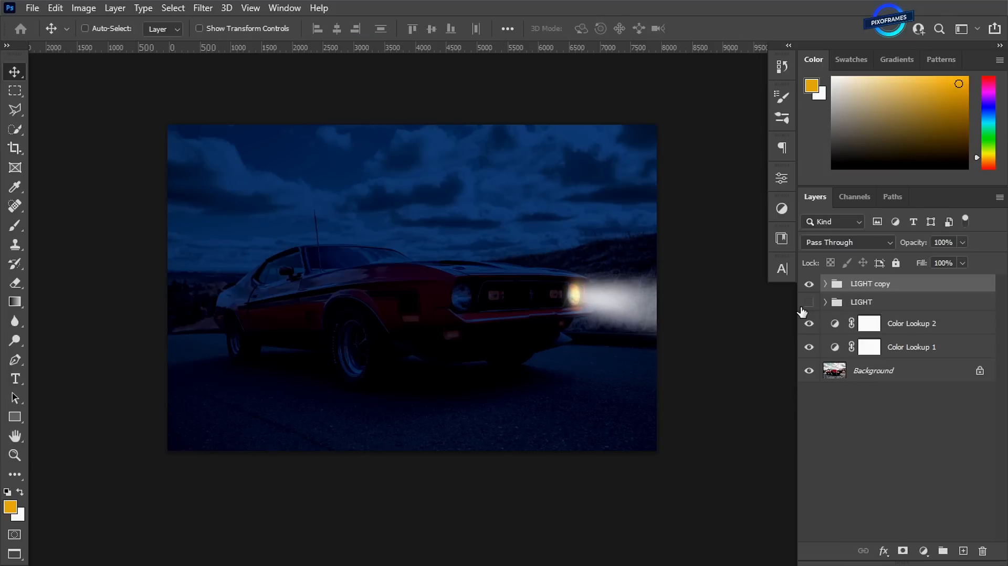
left_click(809, 303)
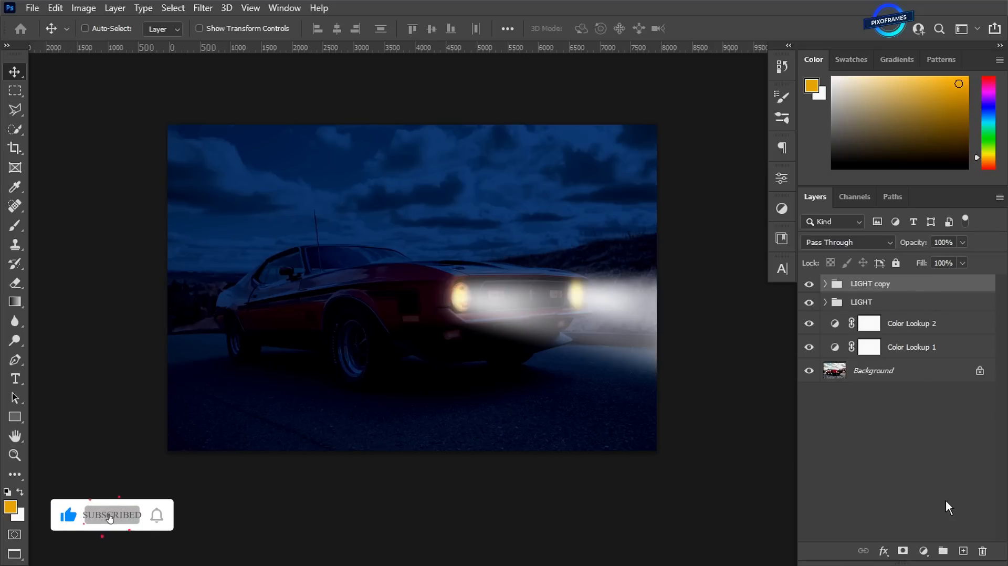
Add a new layer and paint orange over the road in front of the car with the 1400 px brush at 60% flow.
left_click(963, 552)
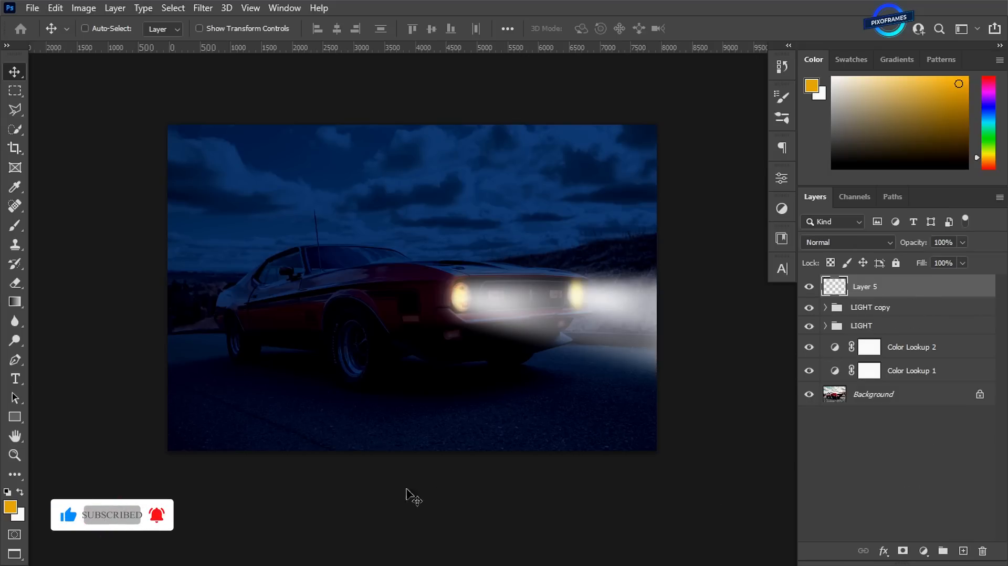
left_click(15, 225)
left_click_drag(378, 35, 423, 35)
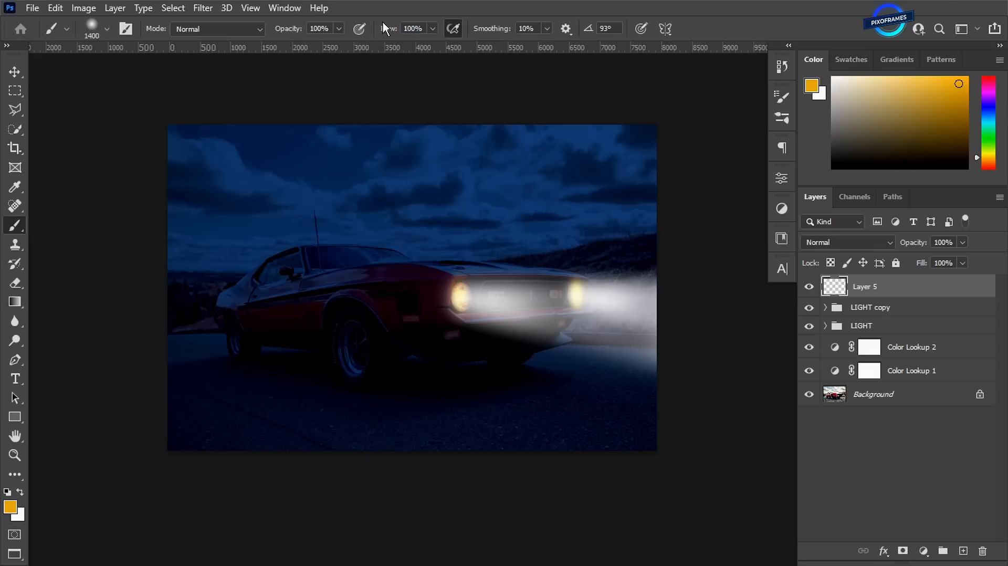
left_click_drag(386, 32, 383, 33)
left_click_drag(452, 421, 475, 410)
mouse_move(586, 405)
left_mouse_down()
mouse_move(664, 405)
mouse_move(592, 440)
mouse_move(317, 453)
mouse_move(528, 416)
left_mouse_up()
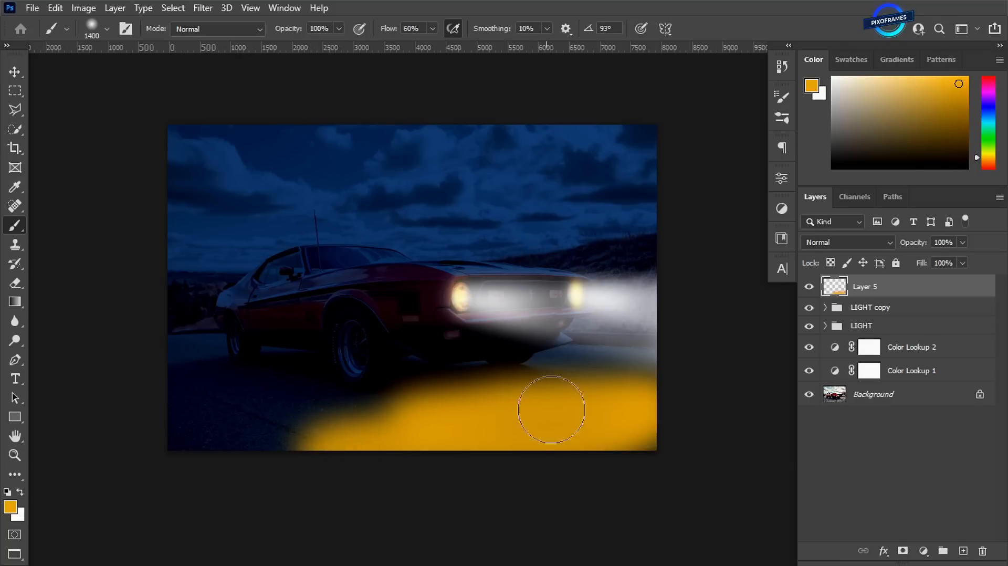
Set Layer 5's blend mode to Color Dodge and its opacity to 67%.
left_click(858, 244)
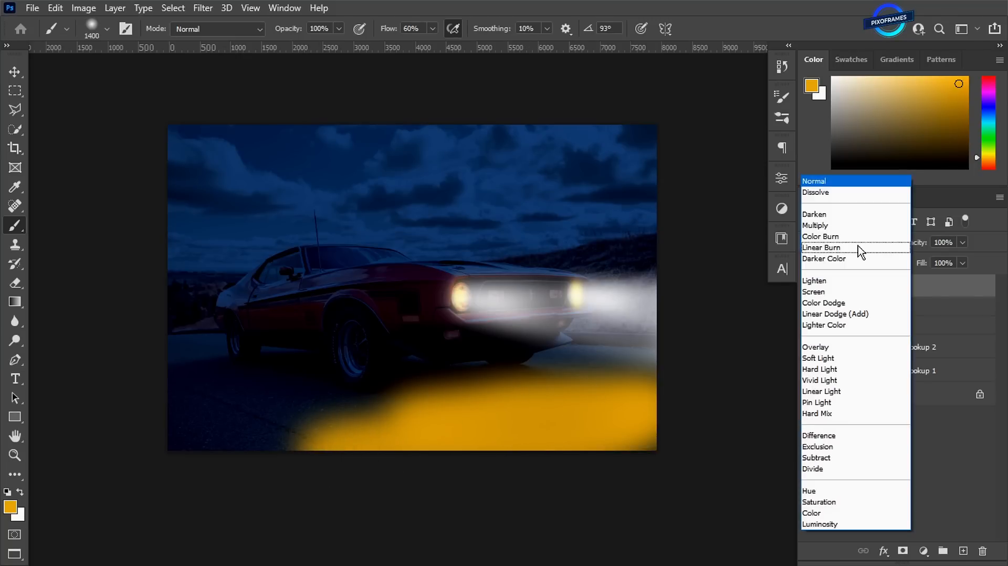
left_click(822, 303)
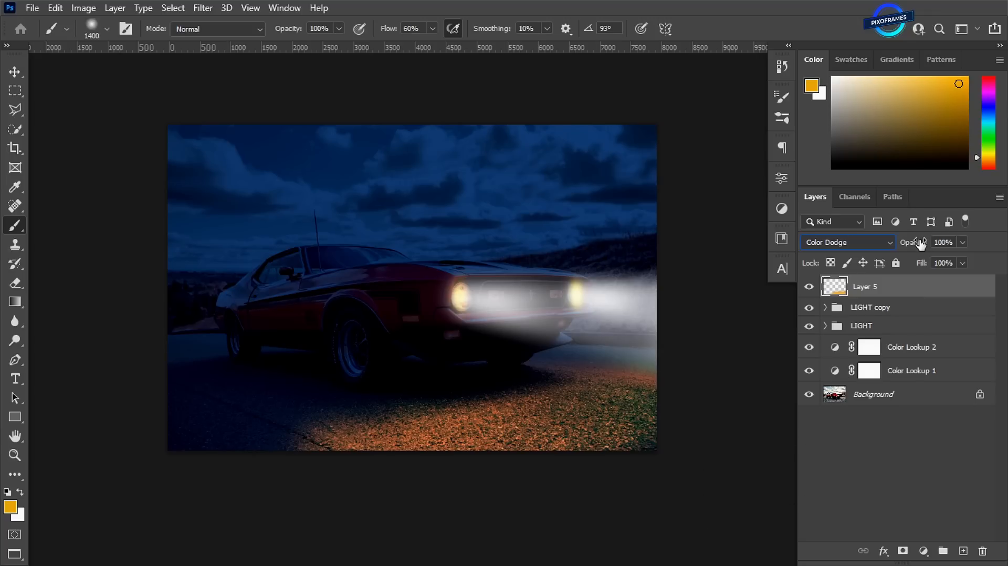
left_click_drag(920, 243, 914, 243)
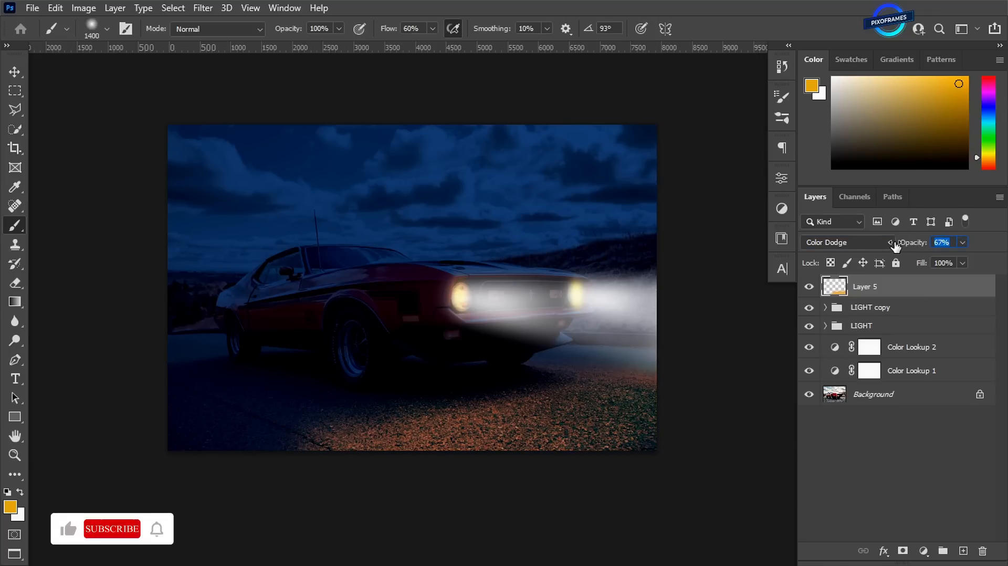
left_click(894, 244)
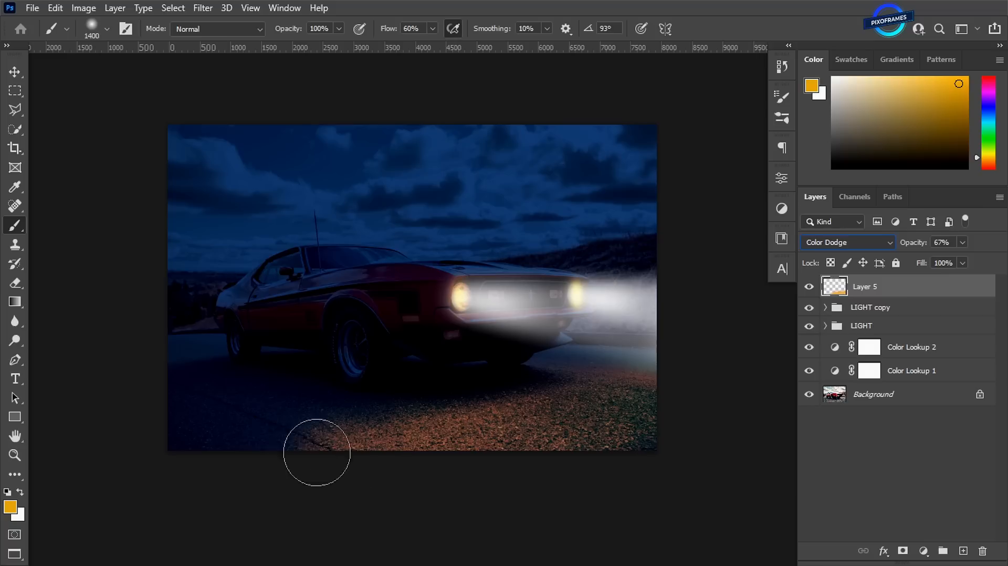
Paint orange glow on Layer 5 over the car's front fender and side body.
mouse_move(382, 357)
left_mouse_down()
mouse_move(378, 303)
mouse_move(434, 353)
mouse_move(358, 310)
left_mouse_up()
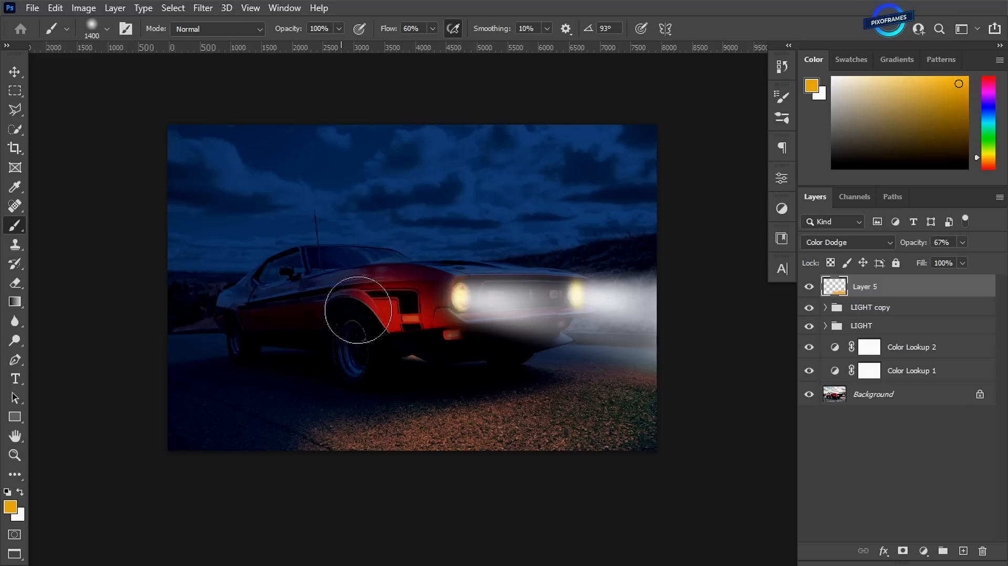